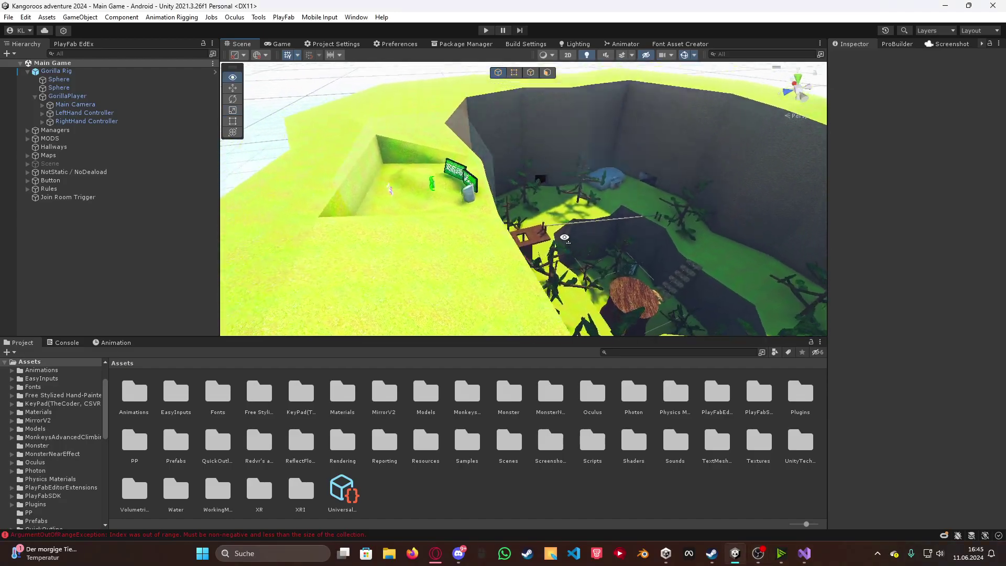
Select Gorilla Rig and open Tags & Layers from its Layer dropdown to edit the NonWalkable layer.
{"action": "mouse_move", "coordinate": [565, 238]}
{"action": "right_mouse_down"}
{"action": "mouse_move", "coordinate": [437, 163]}
{"action": "mouse_move", "coordinate": [543, 186]}
{"action": "right_mouse_up"}
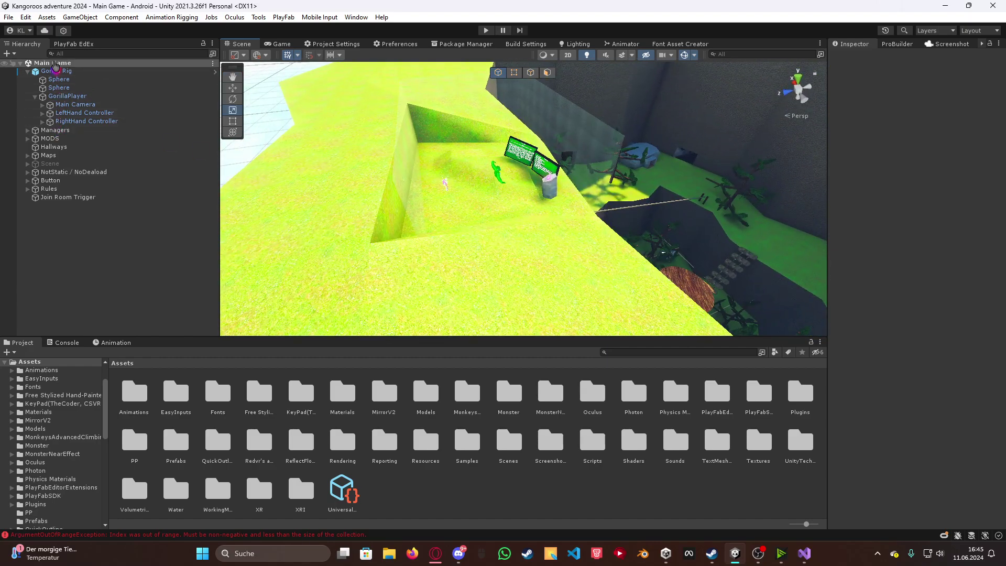
{"action": "left_click", "coordinate": [55, 70]}
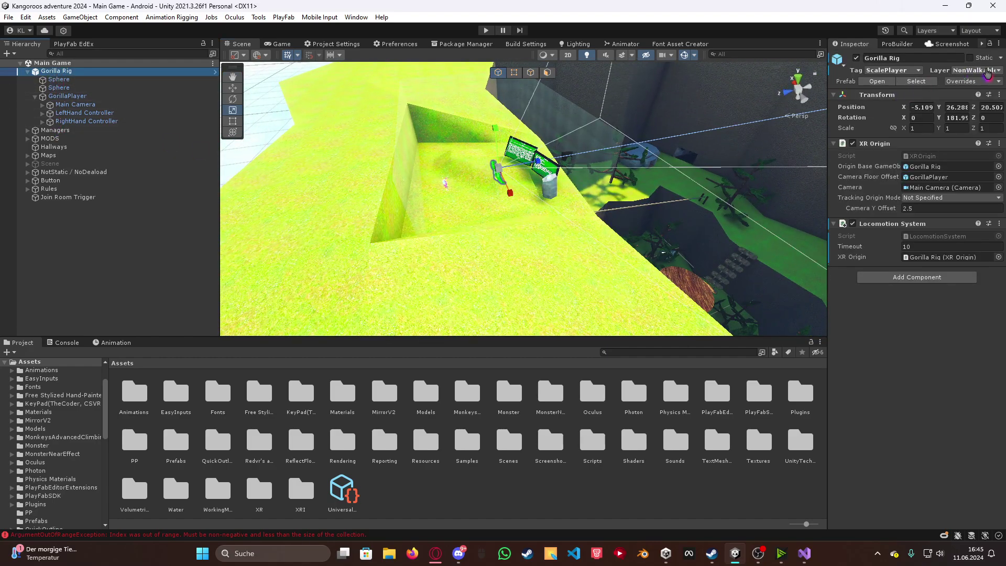
{"action": "left_click", "coordinate": [982, 71]}
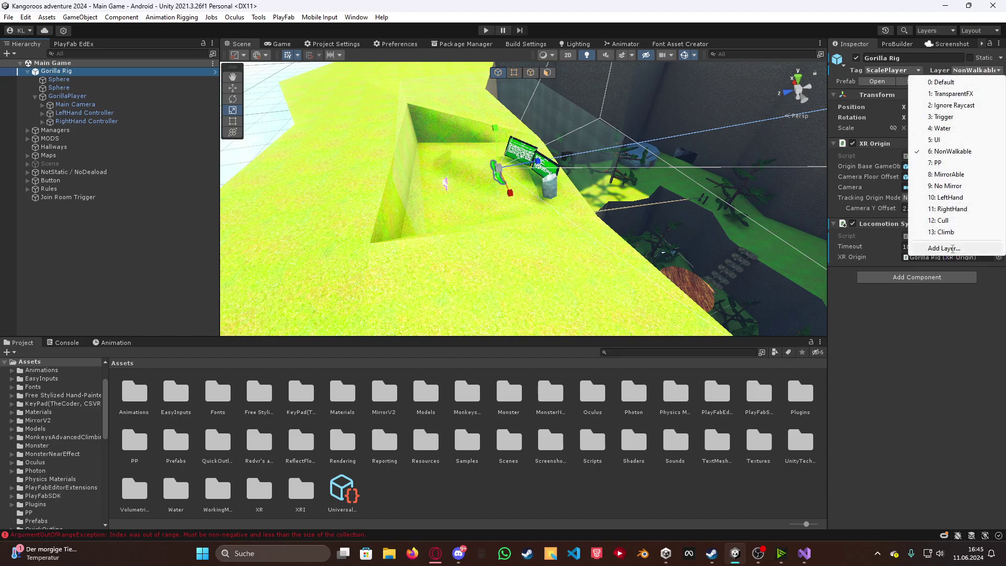
{"action": "left_click", "coordinate": [950, 248]}
{"action": "left_click", "coordinate": [977, 183]}
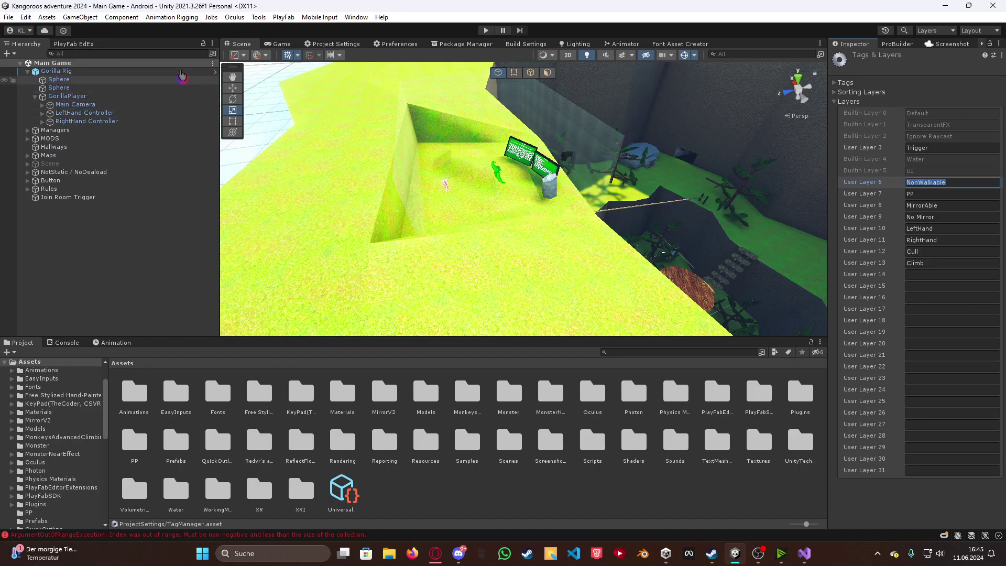
Select both hand controllers and inspect their trigger Sphere Collider settings.
{"action": "left_click", "coordinate": [92, 113]}
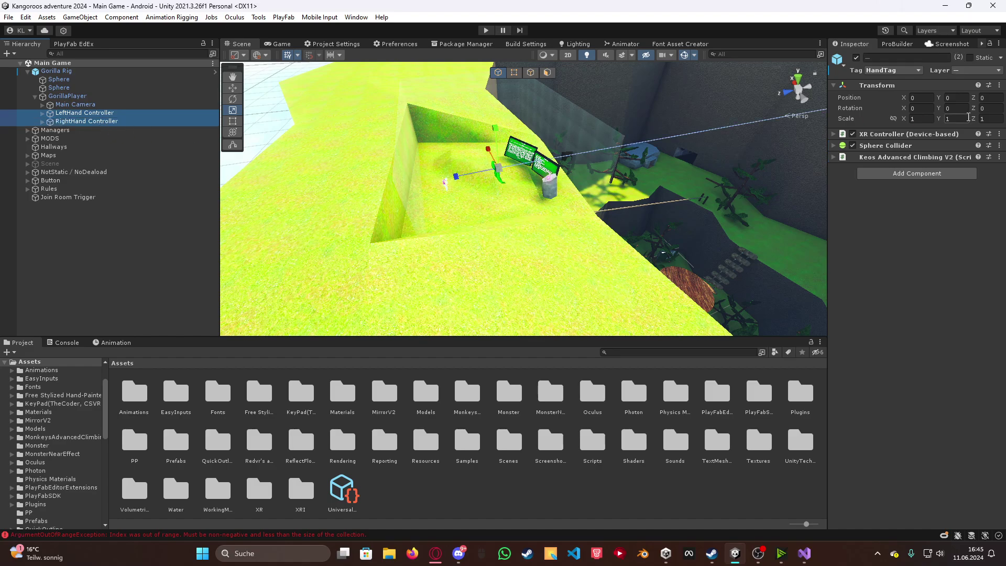
{"action": "left_click", "coordinate": [896, 157]}
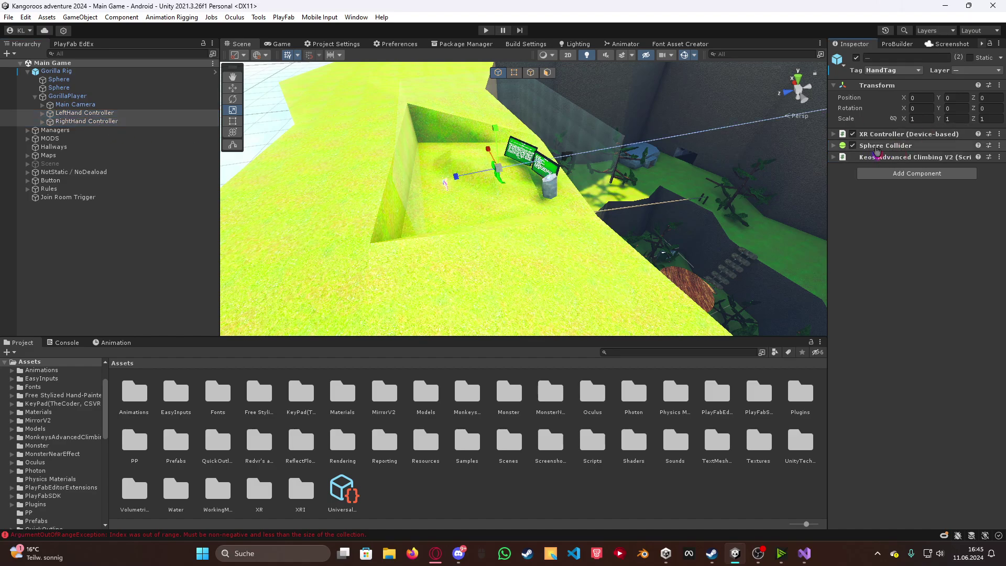
{"action": "left_click", "coordinate": [877, 146]}
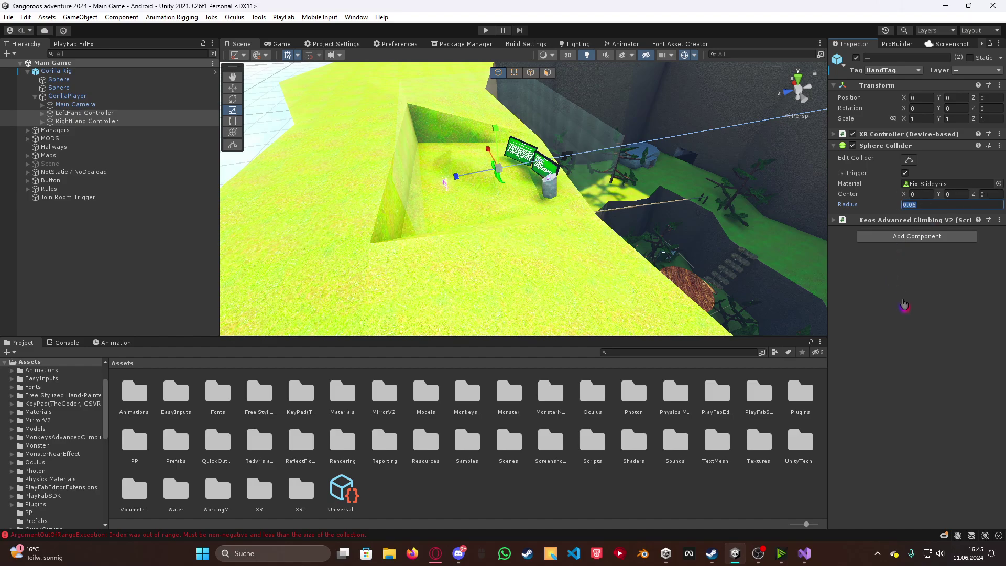
{"action": "left_click", "coordinate": [878, 147]}
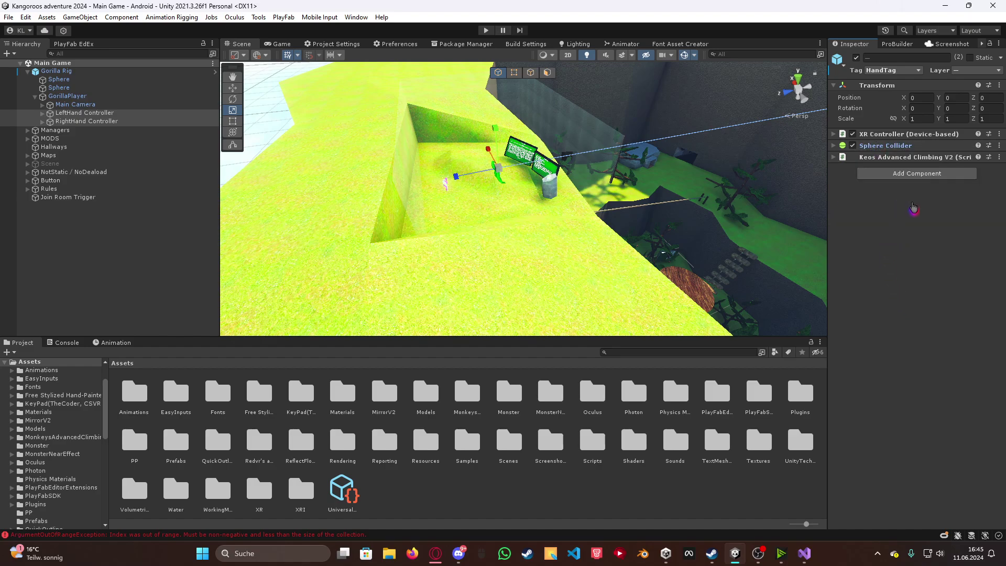
Add an XR Direct Interactor to both hand controllers through an 'xr dire' component search.
{"action": "left_click", "coordinate": [912, 174]}
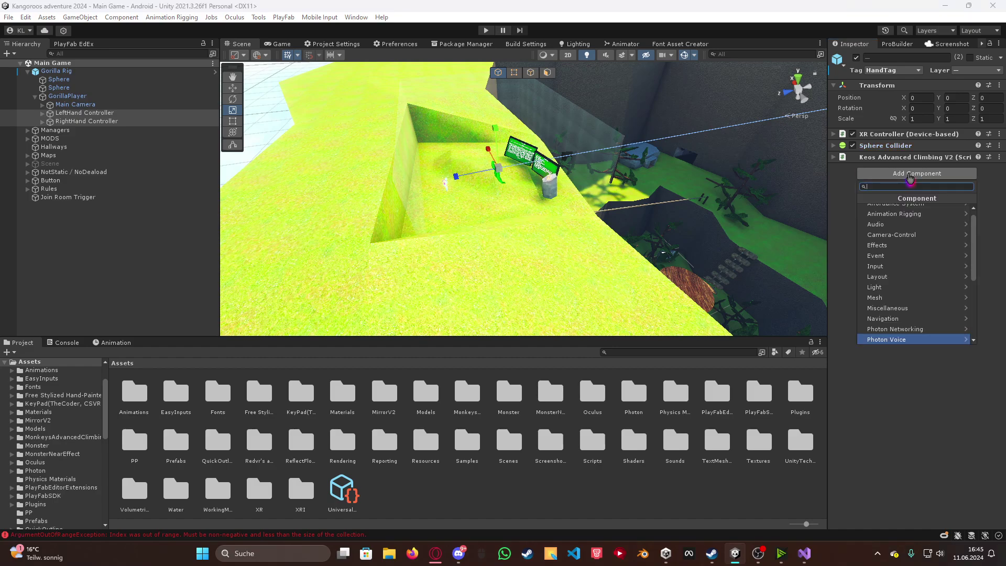
{"action": "type", "text": "xr "}
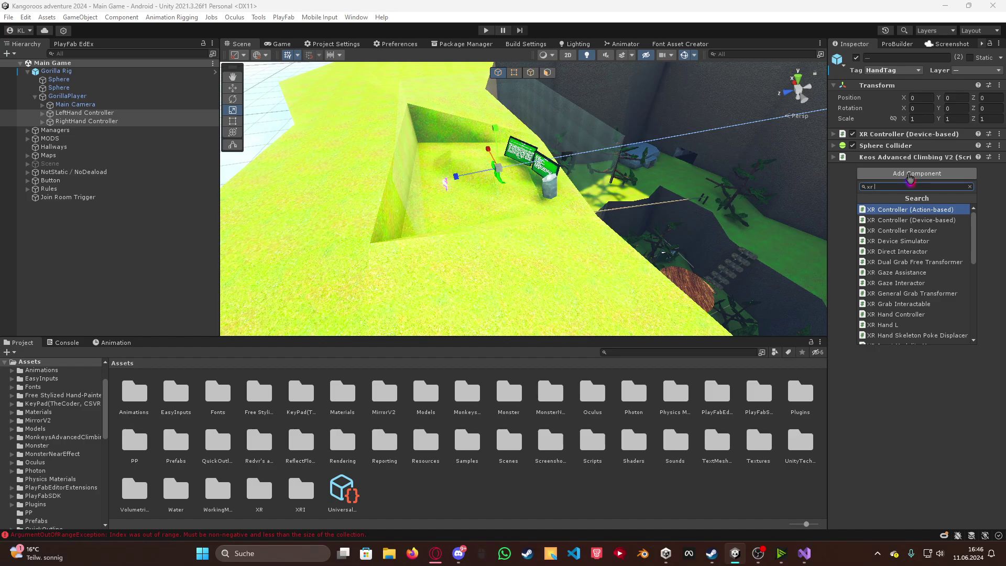
{"action": "type", "text": "in"}
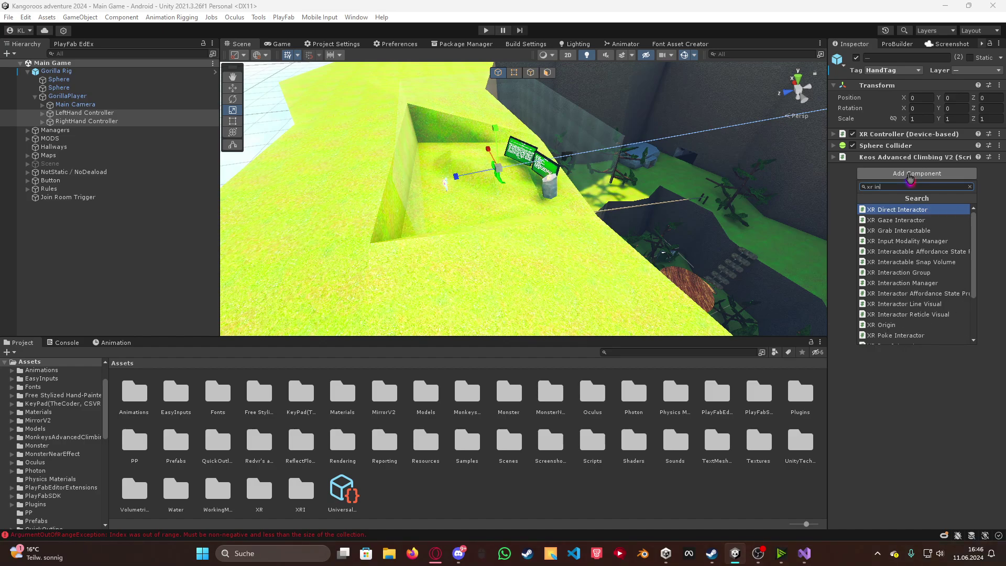
{"action": "key", "text": "BackSpace"}
{"action": "key", "text": "BackSpace"}
{"action": "type", "text": "dir"}
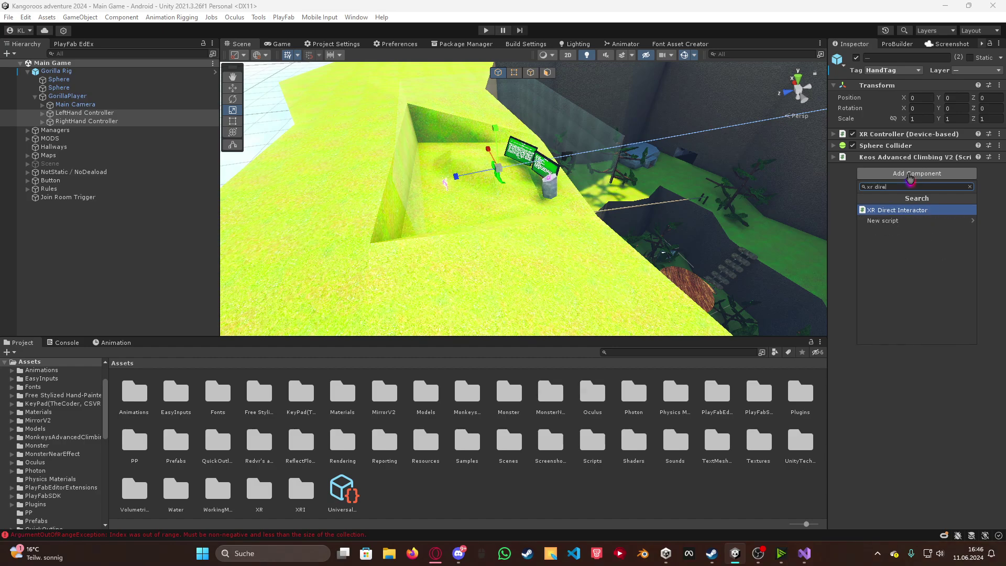
{"action": "type", "text": "e"}
{"action": "left_click", "coordinate": [918, 215]}
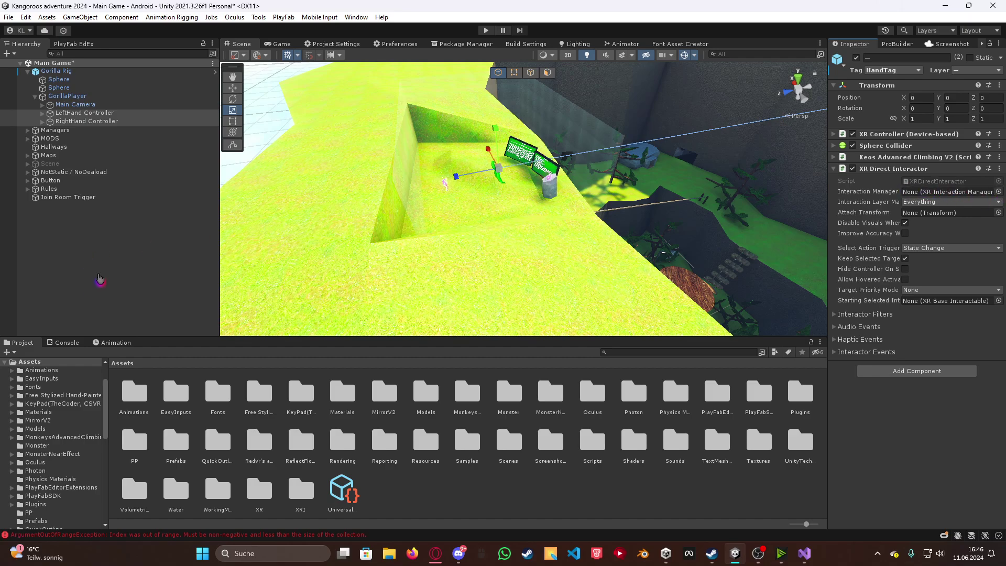
Create an empty GameObject and give it an XR Interaction Manager component.
{"action": "right_click", "coordinate": [85, 253]}
{"action": "left_click", "coordinate": [102, 382]}
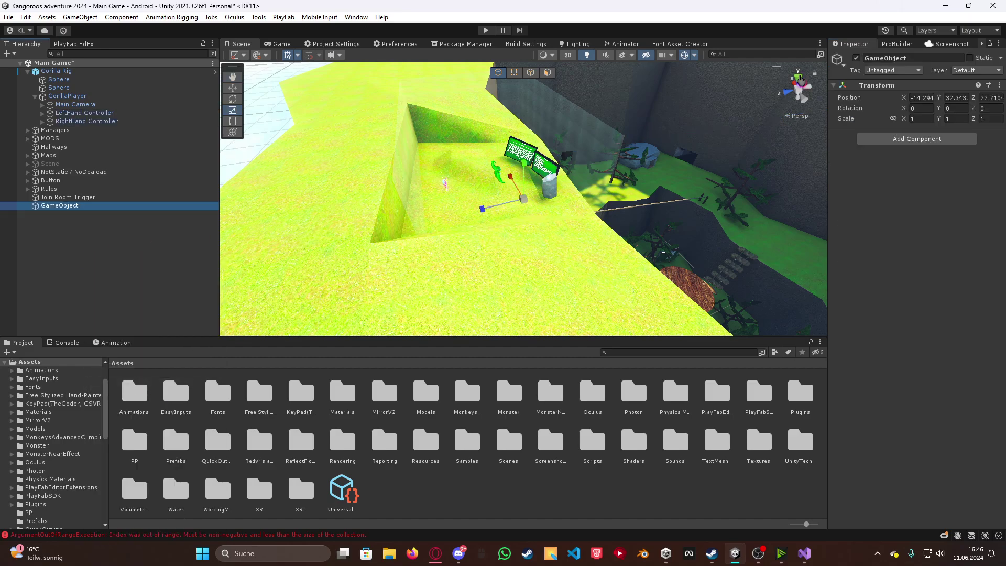
{"action": "left_click", "coordinate": [919, 139]}
{"action": "type", "text": "xr in"}
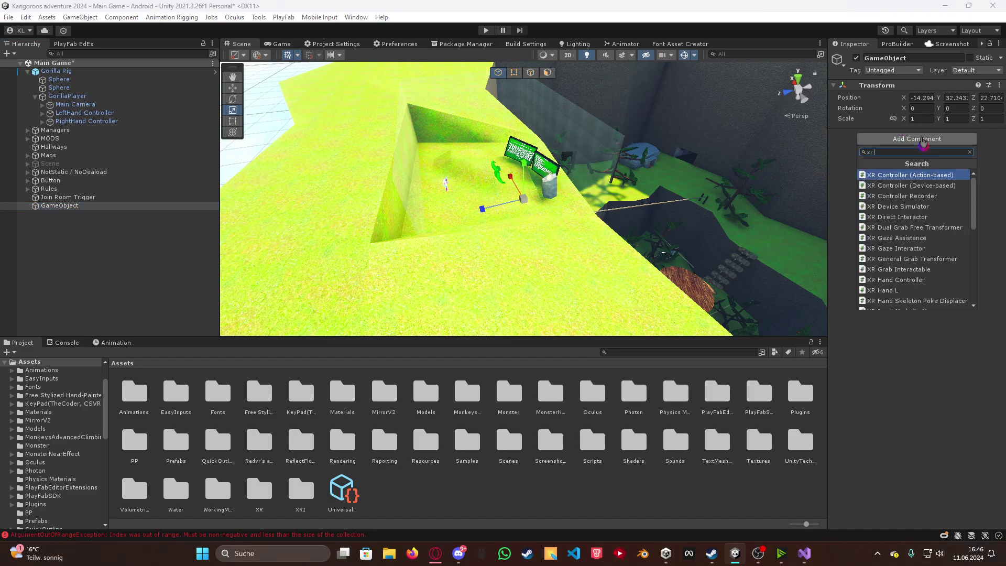
{"action": "type", "text": "ter man"}
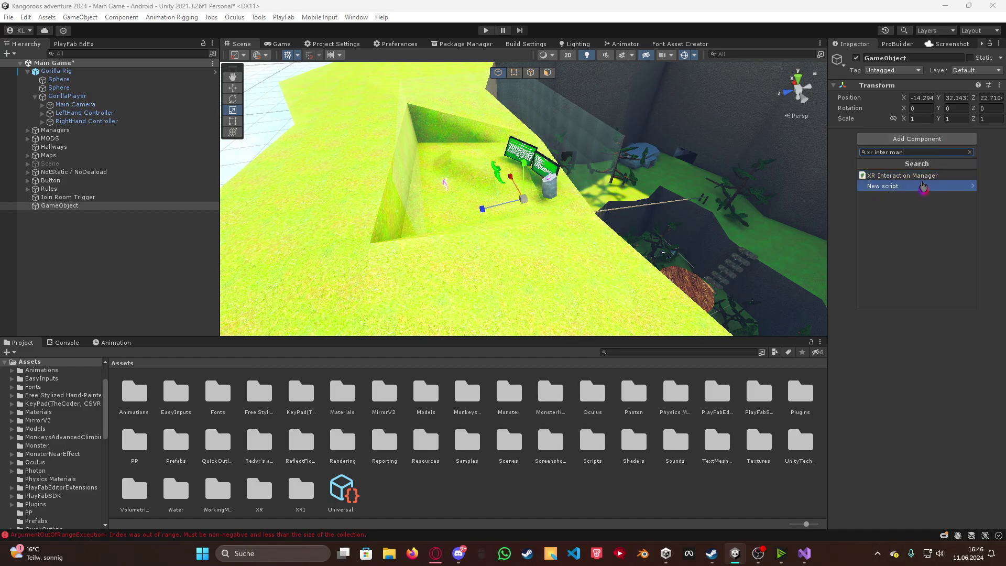
{"action": "left_click", "coordinate": [915, 176]}
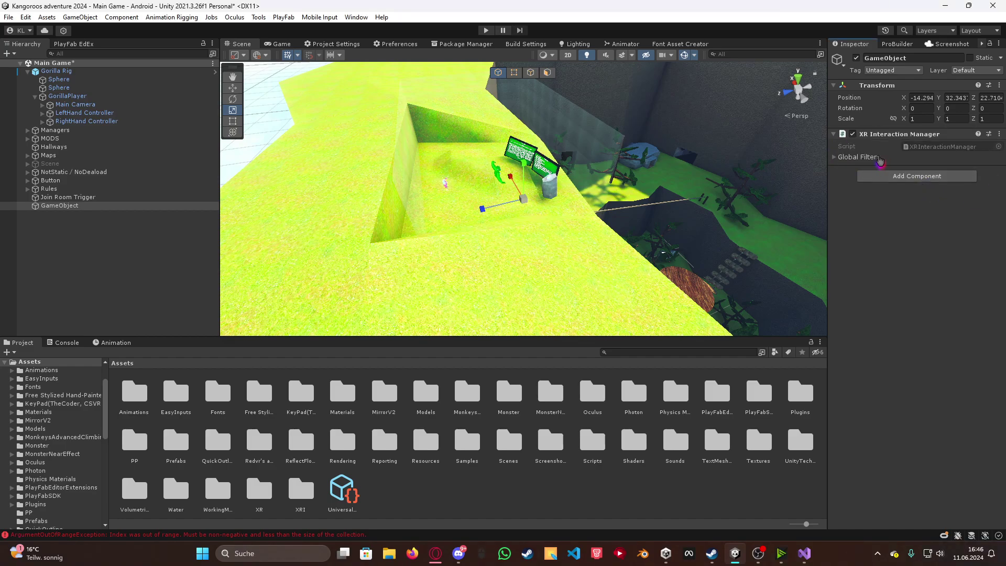
{"action": "left_click", "coordinate": [859, 157]}
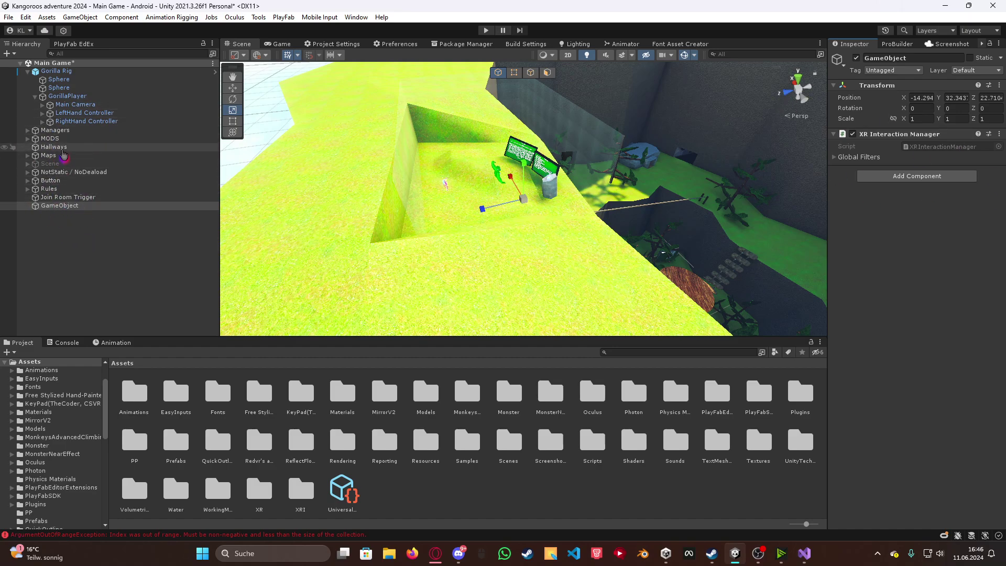
Assign the XR Interaction Manager to both hand interactors and delete the temporary GameObject.
{"action": "left_click", "coordinate": [83, 112]}
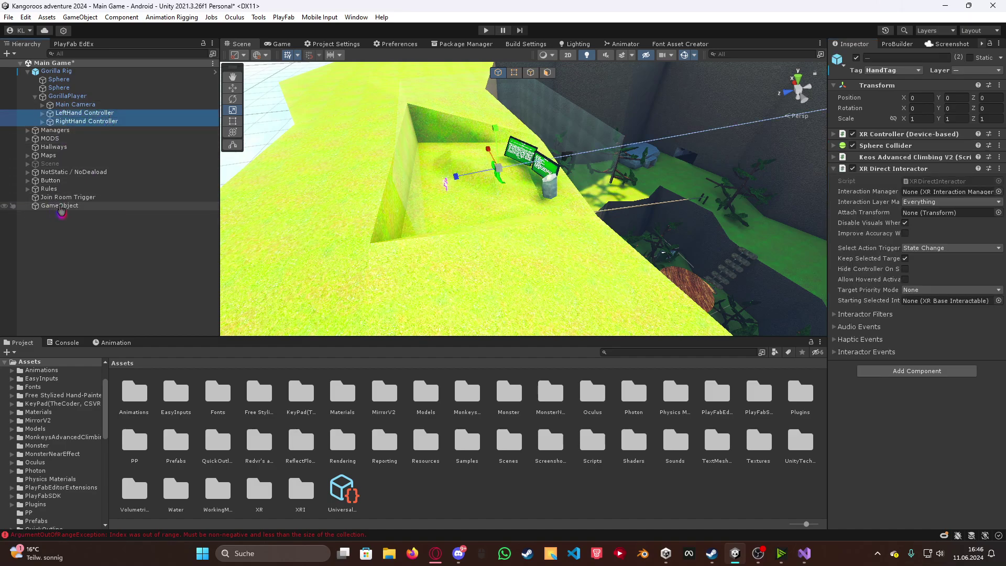
{"action": "left_click_drag", "start_coordinate": [1002, 216], "coordinate": [967, 192]}
{"action": "left_click", "coordinate": [966, 191]}
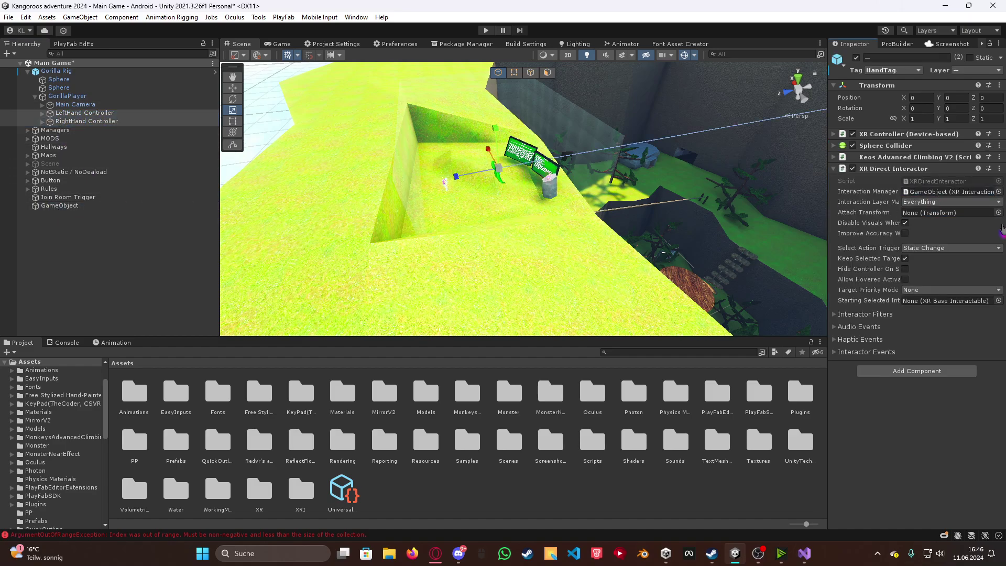
{"action": "left_click", "coordinate": [999, 192]}
{"action": "double_click", "coordinate": [862, 242]}
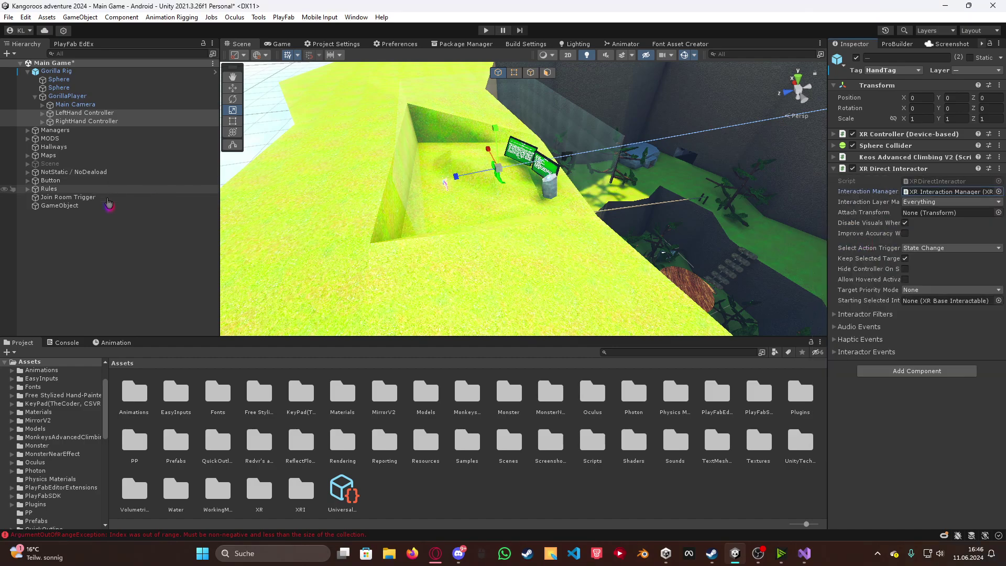
{"action": "left_click", "coordinate": [89, 206]}
{"action": "key", "text": "Delete"}
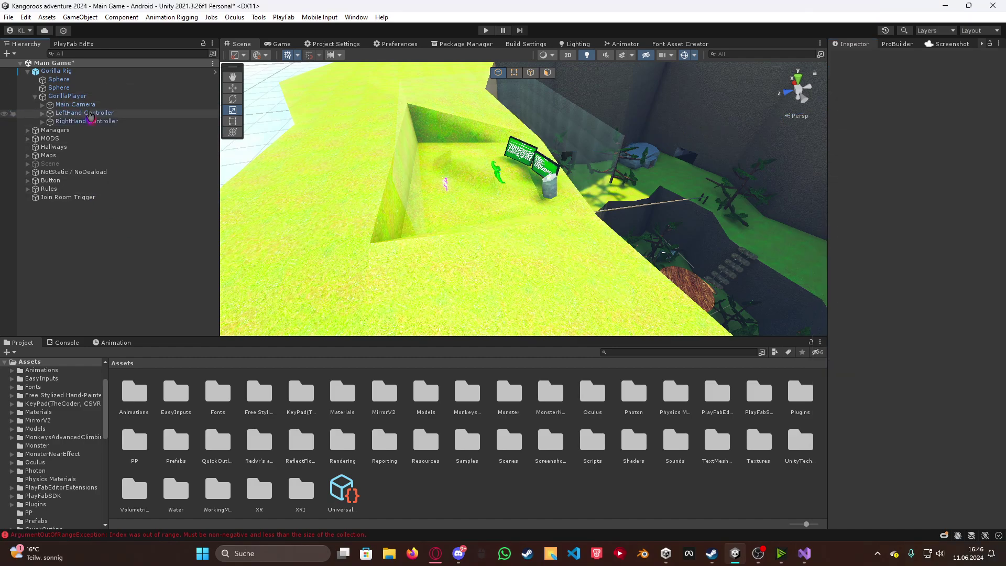
Create an XR > Interaction Manager object in the Hierarchy and collapse the Managers group.
{"action": "right_click", "coordinate": [80, 228]}
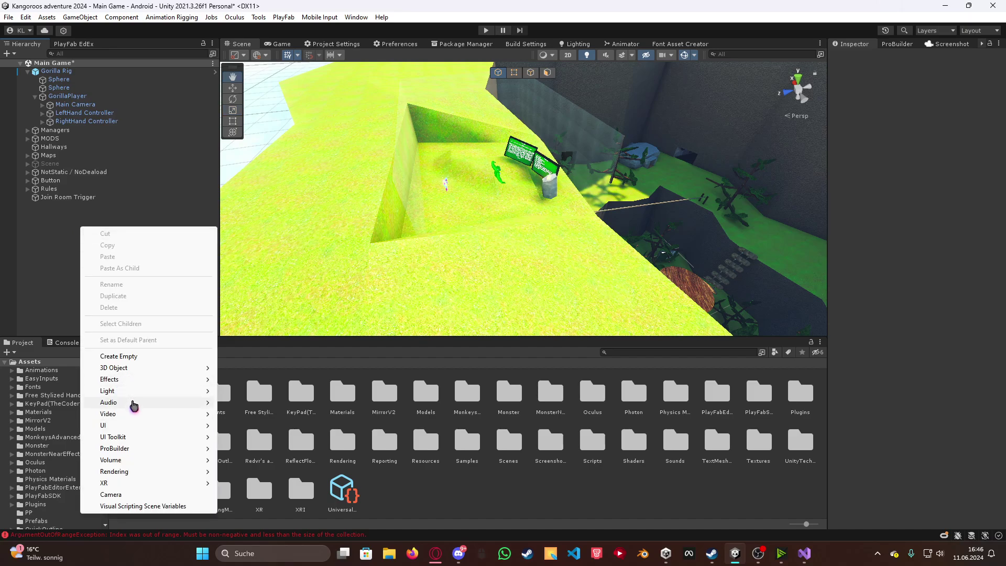
{"action": "mouse_move", "coordinate": [104, 483]}
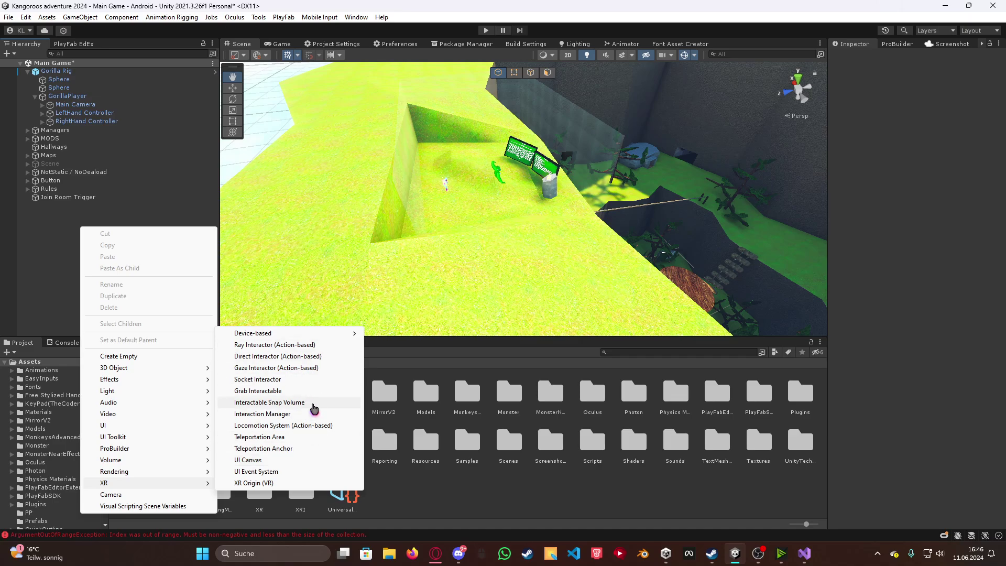
{"action": "left_click", "coordinate": [295, 415]}
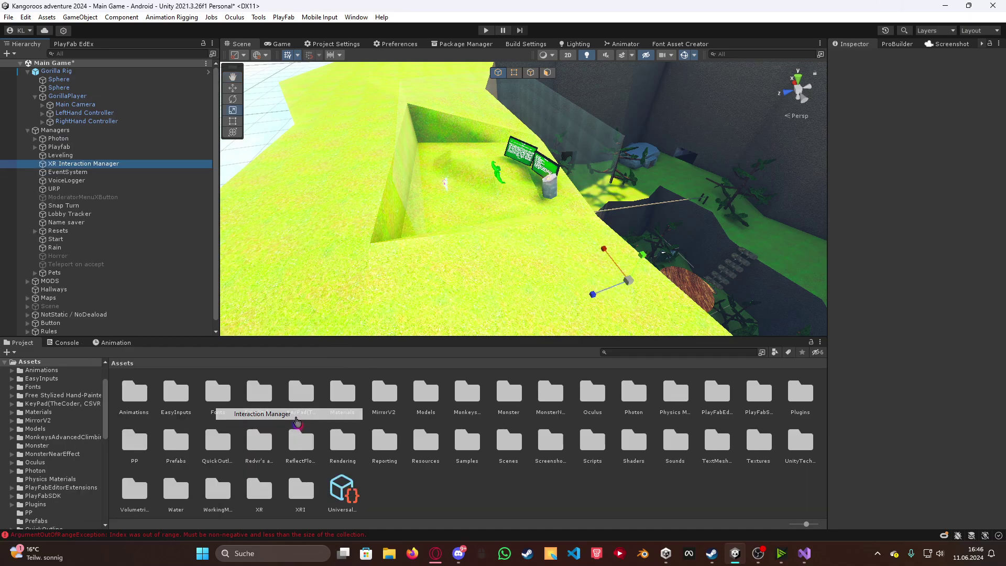
{"action": "left_click", "coordinate": [27, 130]}
{"action": "left_click", "coordinate": [91, 244]}
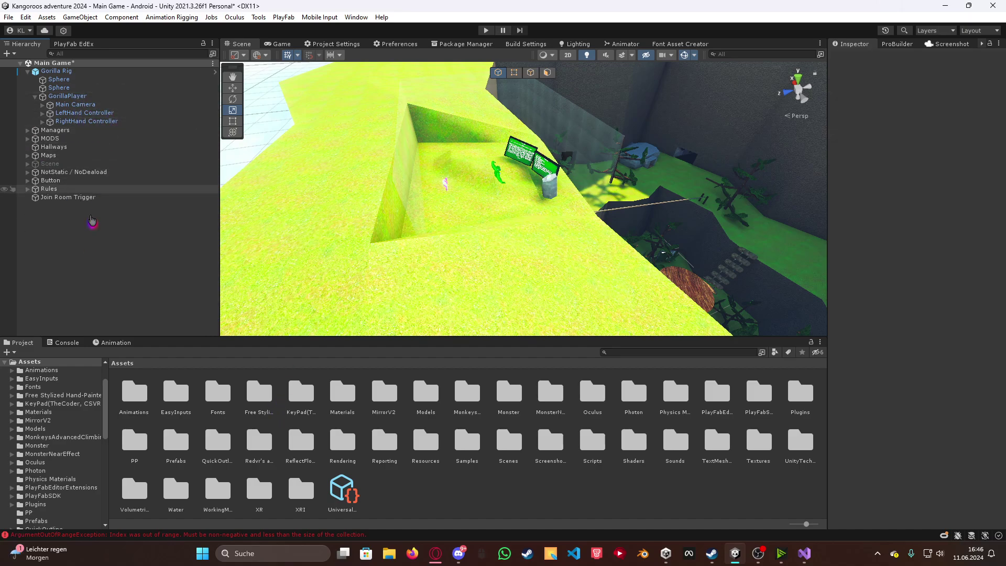
Add a 3D Cube to the Main Game scene and frame the view on it.
{"action": "right_click", "coordinate": [80, 256]}
{"action": "left_click", "coordinate": [243, 395]}
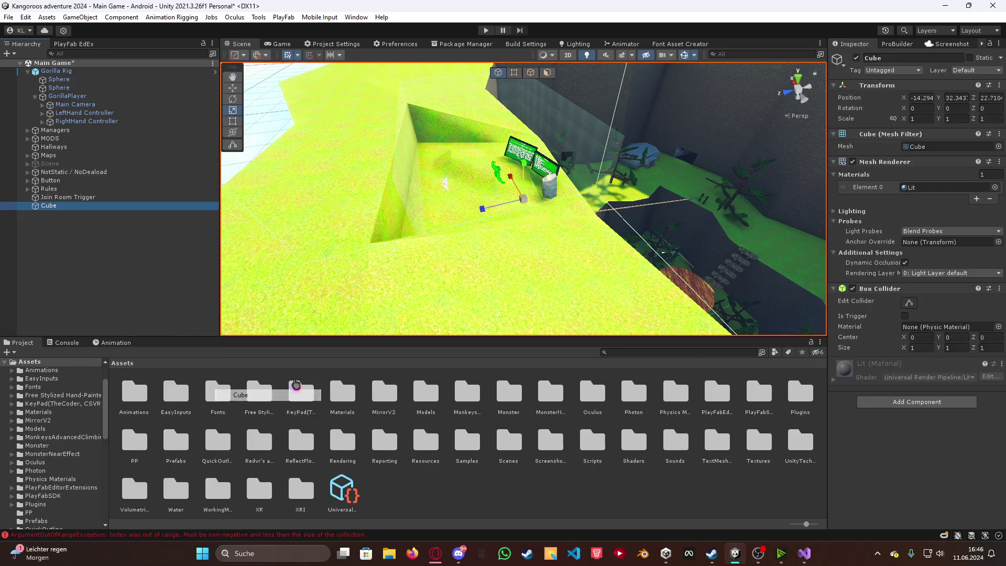
{"action": "key", "text": "f"}
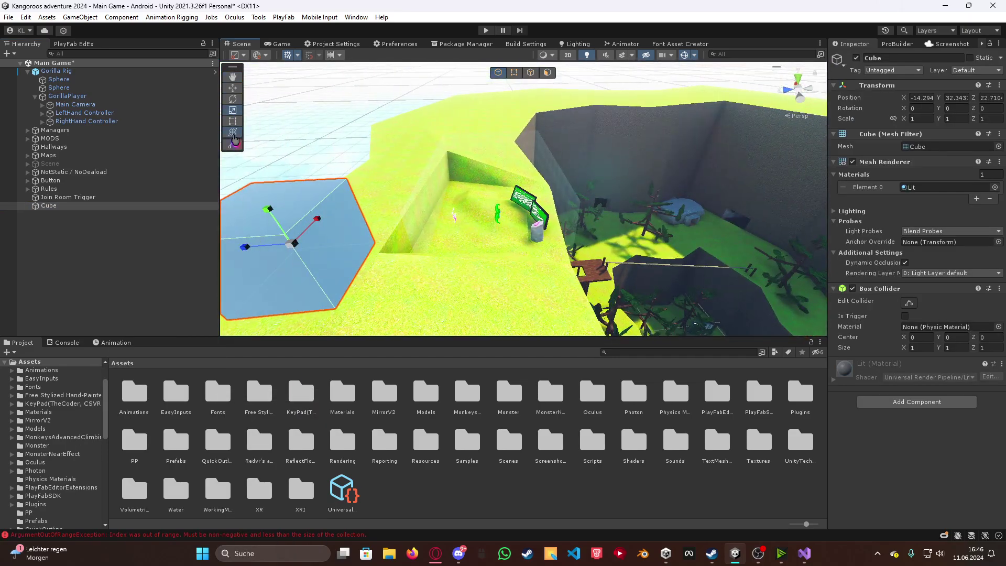
{"action": "key", "text": "f"}
{"action": "key", "text": "y"}
{"action": "mouse_move", "coordinate": [503, 193]}
{"action": "left_mouse_down"}
{"action": "mouse_move", "coordinate": [498, 216]}
{"action": "mouse_move", "coordinate": [522, 276]}
{"action": "left_mouse_up"}
{"action": "key", "text": "ctrl+z"}
{"action": "key", "text": "f"}
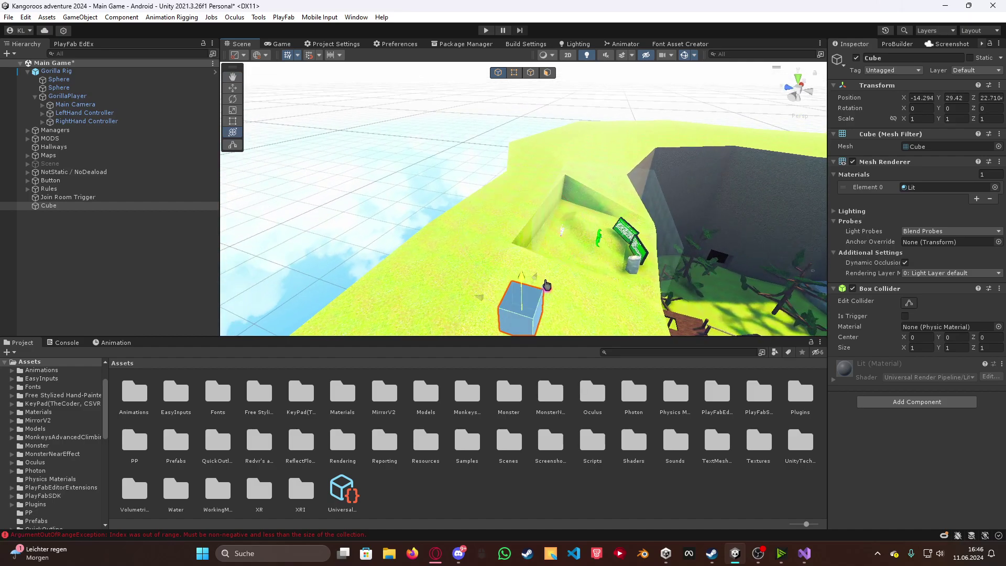
Drag the cube down along Y toward the grass near the walls.
{"action": "left_click_drag", "start_coordinate": [447, 217], "coordinate": [582, 207], "text": "alt"}
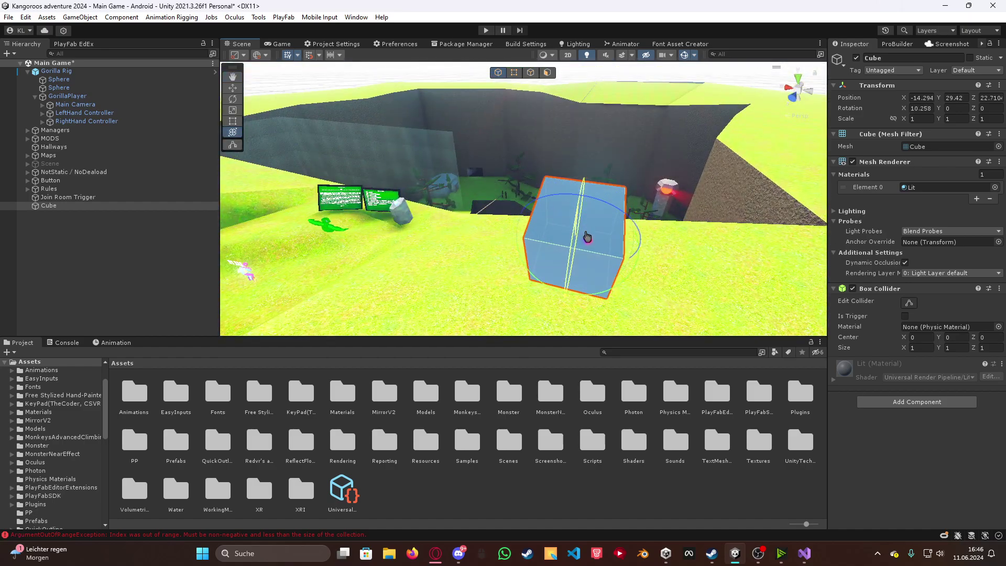
{"action": "mouse_move", "coordinate": [318, 333]}
{"action": "middle_mouse_down"}
{"action": "mouse_move", "coordinate": [345, 319]}
{"action": "mouse_move", "coordinate": [336, 314]}
{"action": "middle_mouse_up"}
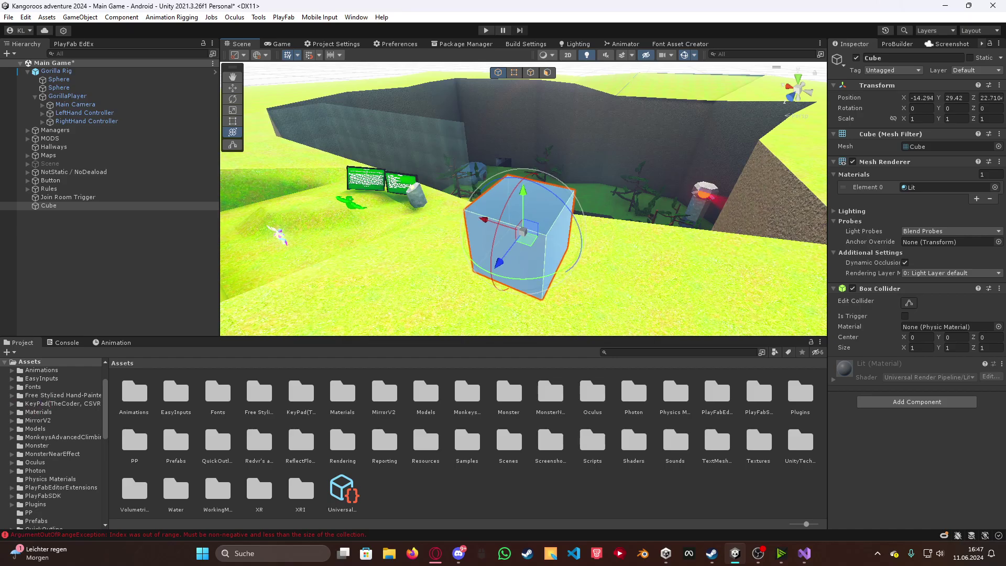
{"action": "middle_click_drag", "start_coordinate": [539, 246], "coordinate": [550, 214]}
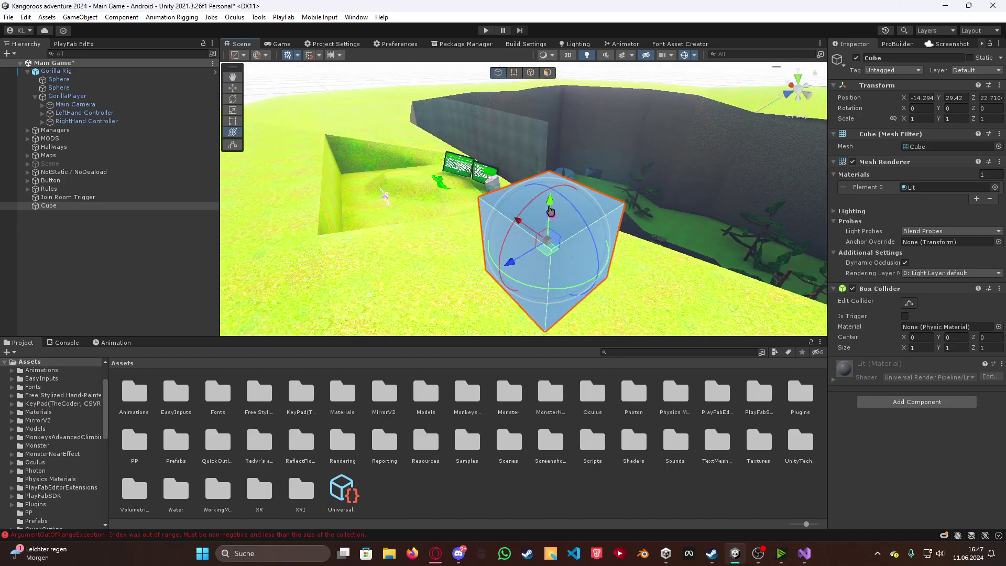
{"action": "left_click_drag", "start_coordinate": [550, 214], "coordinate": [548, 293]}
{"action": "middle_click_drag", "start_coordinate": [549, 292], "coordinate": [453, 294]}
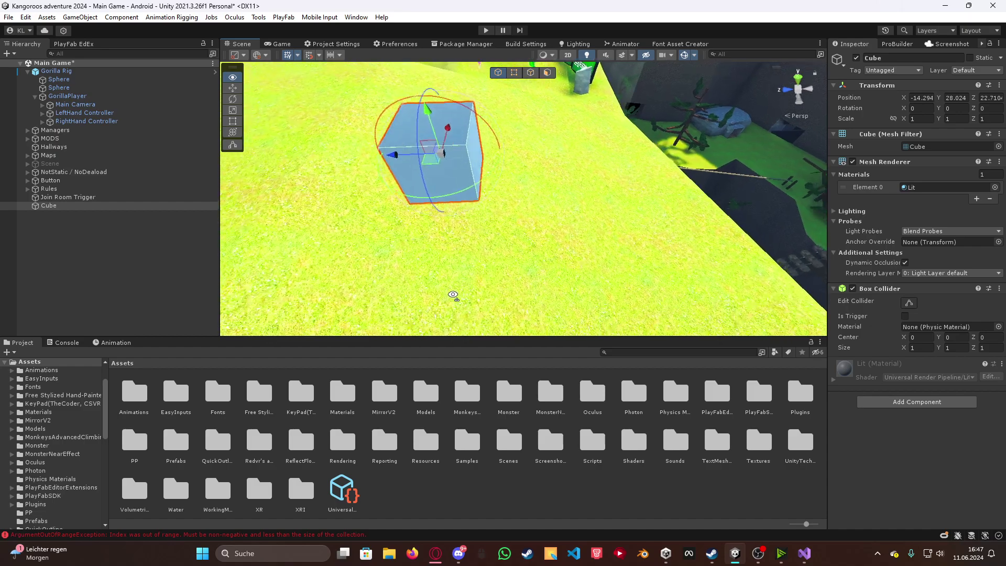
{"action": "right_click_drag", "start_coordinate": [329, 266], "coordinate": [599, 97]}
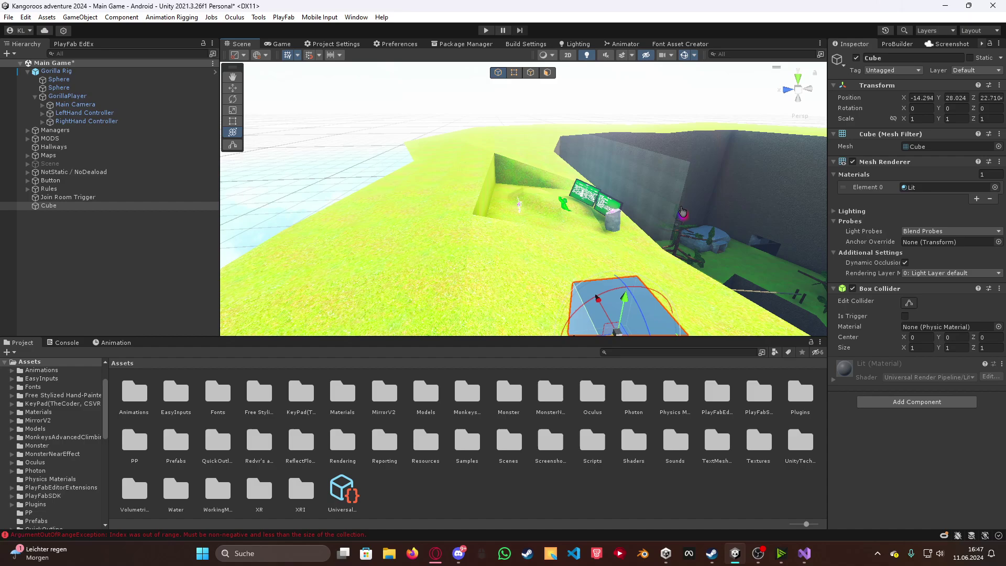
{"action": "right_click_drag", "start_coordinate": [793, 318], "coordinate": [820, 318]}
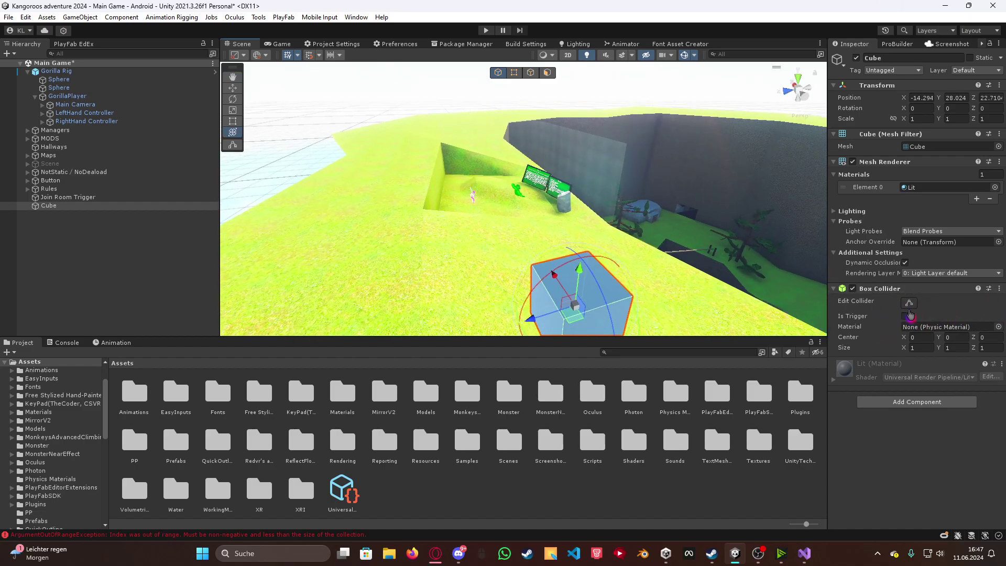
Put the Cube on the NonWalkable layer, undoing an accidental downward move.
{"action": "left_click", "coordinate": [972, 74]}
{"action": "left_click", "coordinate": [948, 155]}
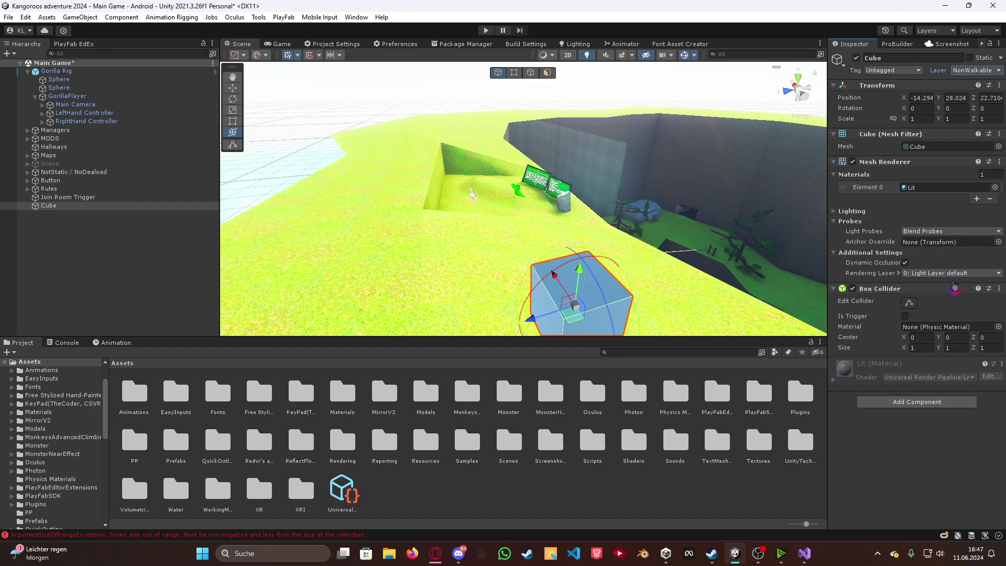
{"action": "right_click_drag", "start_coordinate": [554, 193], "coordinate": [888, 255]}
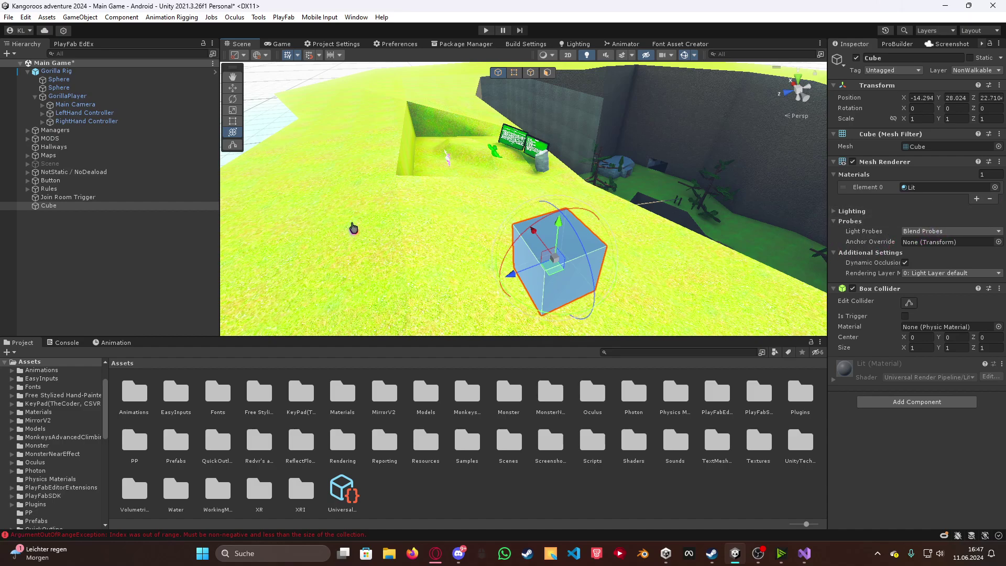
{"action": "left_click_drag", "start_coordinate": [566, 238], "coordinate": [570, 291]}
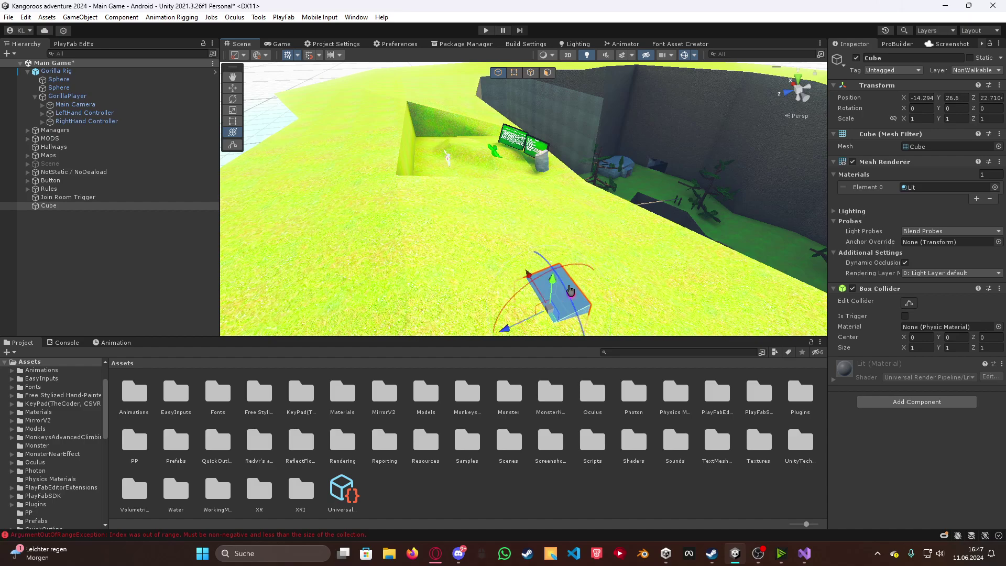
{"action": "key", "text": "ctrl+z"}
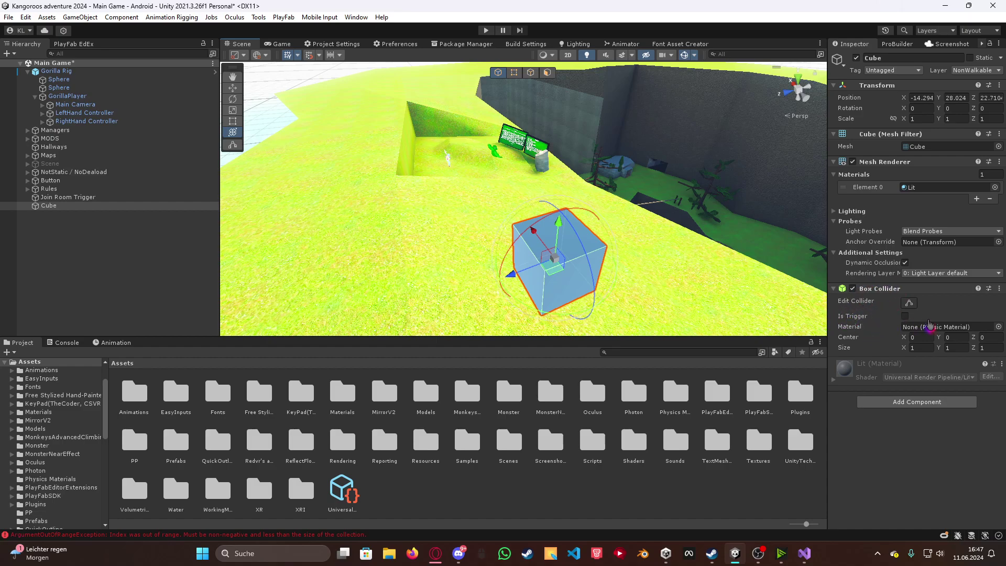
Add XR Grab Interactable via an 'xr grab' search and set collision detection to Continuous Speculative.
{"action": "left_click", "coordinate": [916, 401]}
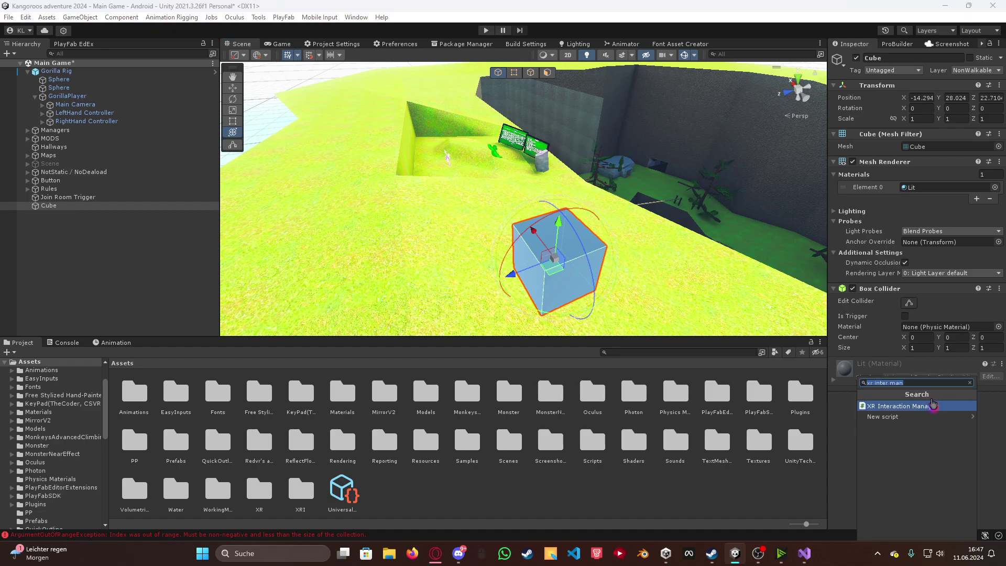
{"action": "key", "text": "Escape"}
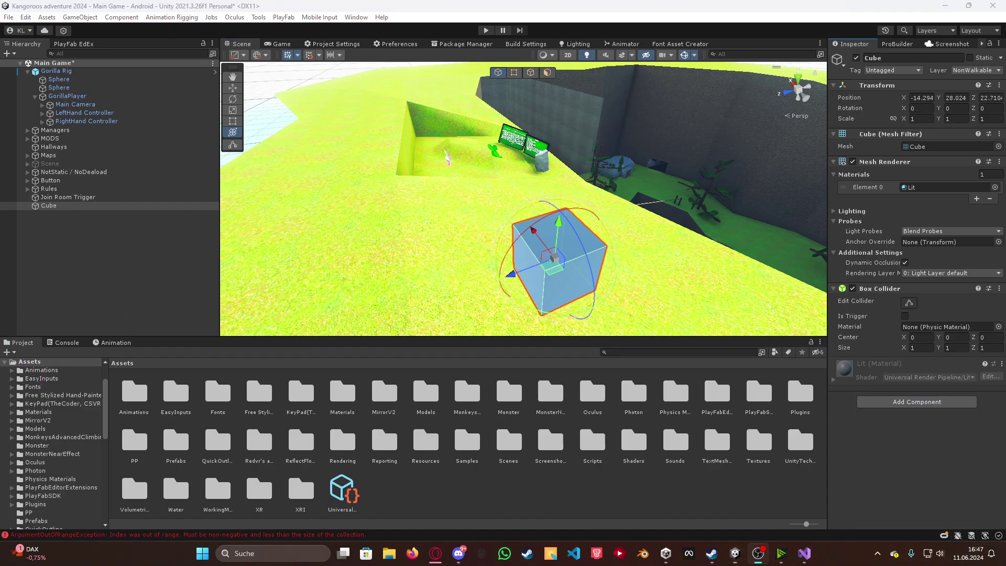
{"action": "left_click", "coordinate": [897, 402]}
{"action": "type", "text": "xr"}
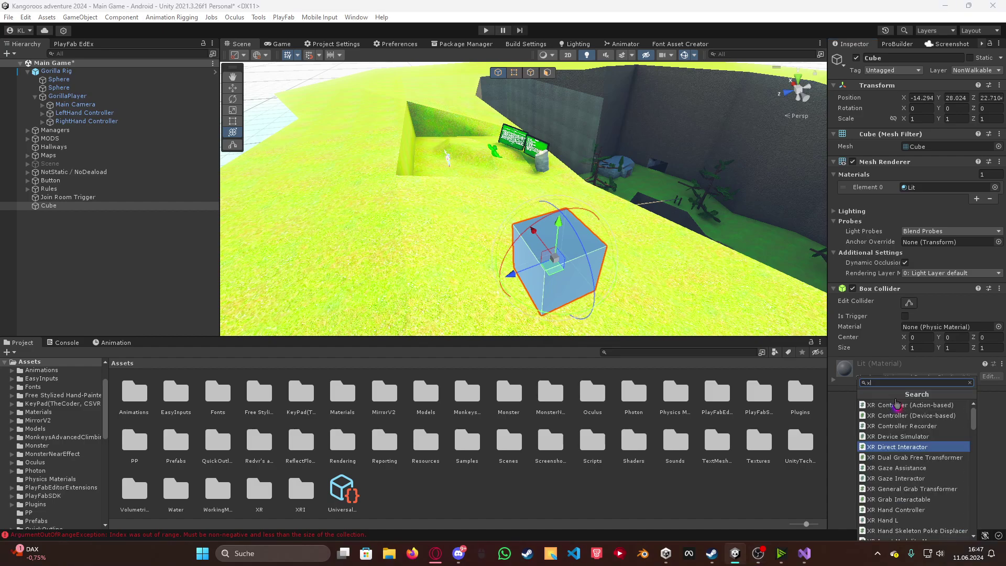
{"action": "type", "text": " gral"}
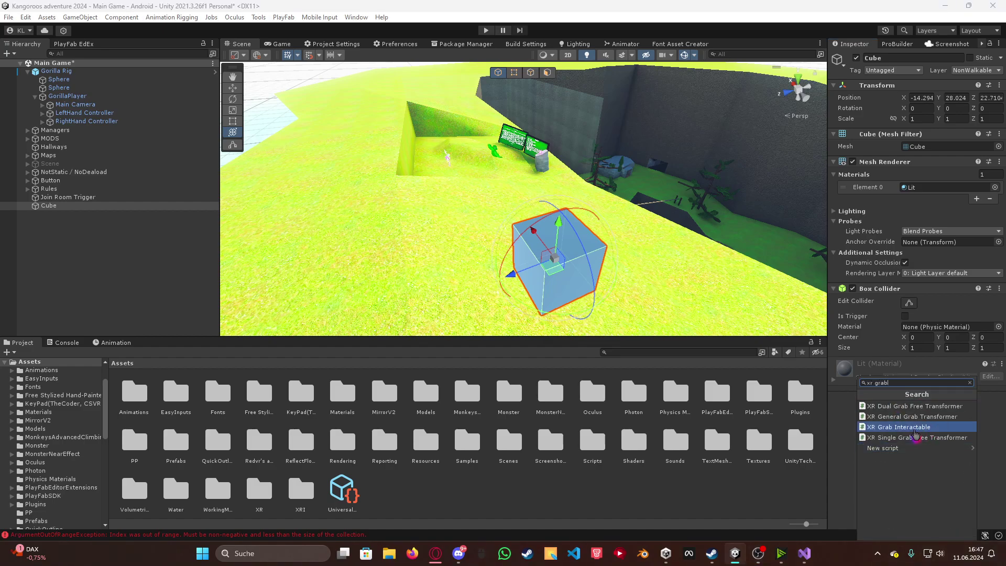
{"action": "left_click", "coordinate": [933, 433]}
{"action": "scroll", "coordinate": [929, 246], "scroll_direction": "down", "scroll_amount": 3}
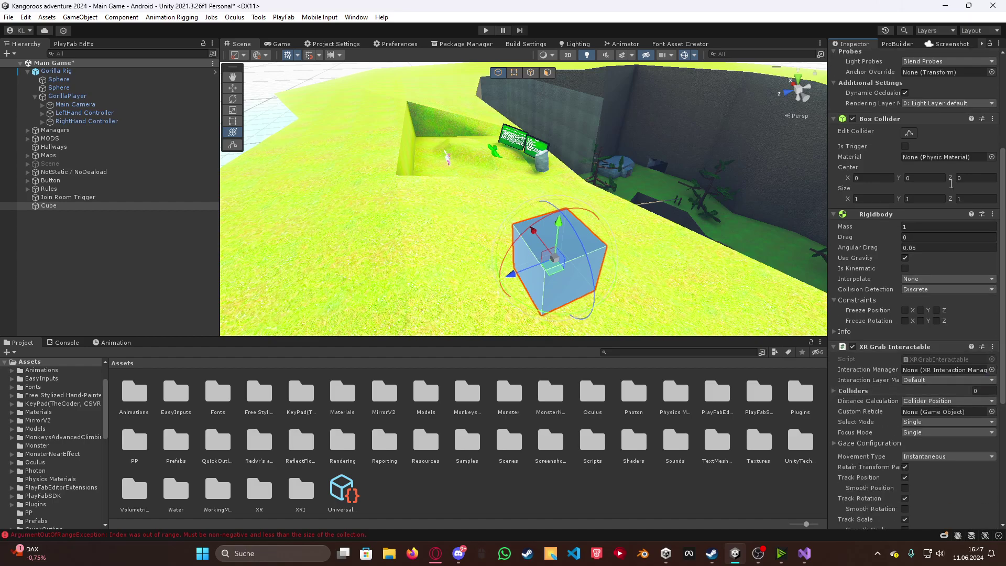
{"action": "left_click", "coordinate": [934, 293]}
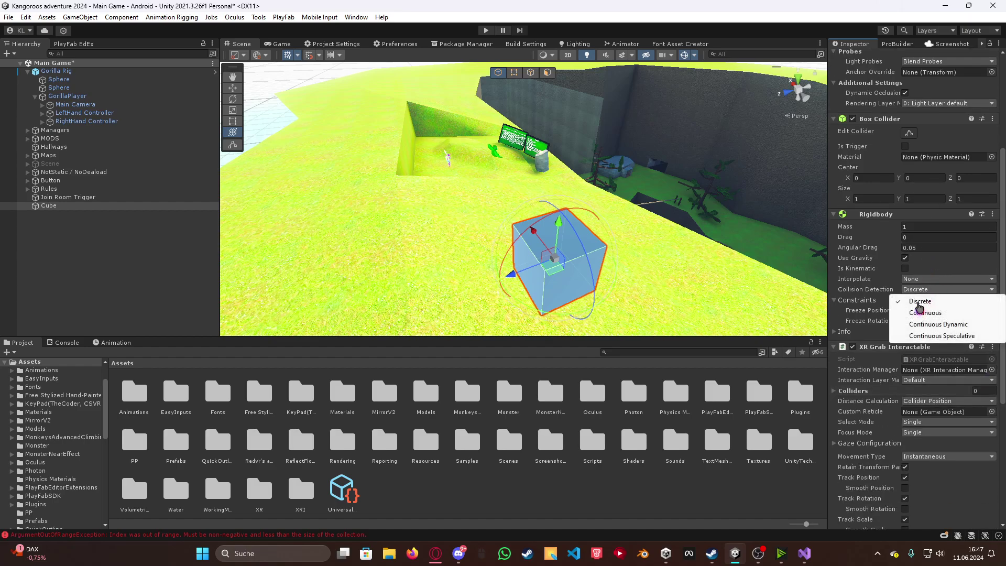
{"action": "left_click", "coordinate": [974, 337]}
Add the cube's Box Collider to the XR Grab Interactable's Colliders list.
{"action": "right_click_drag", "start_coordinate": [748, 229], "coordinate": [786, 205]}
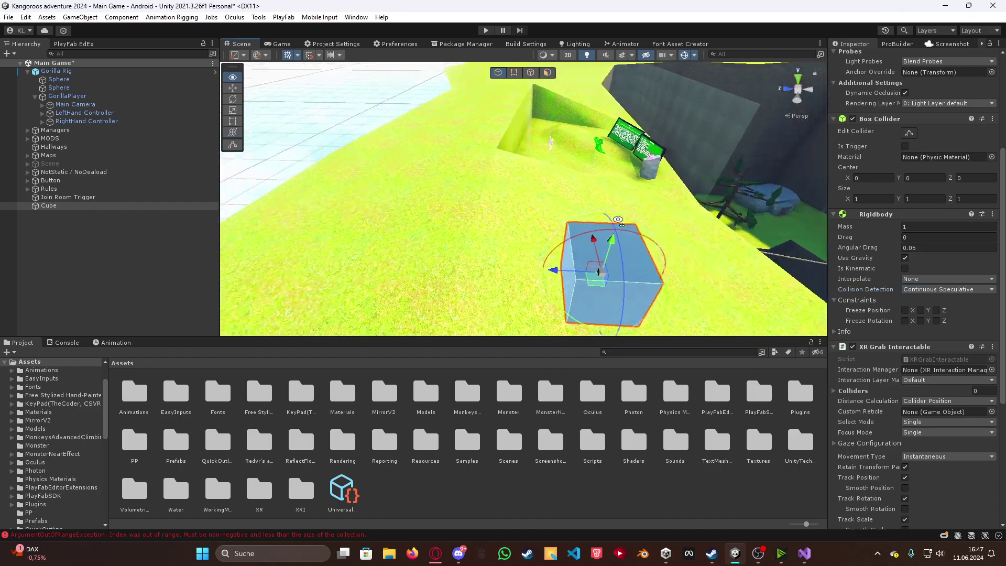
{"action": "scroll", "coordinate": [962, 194], "scroll_direction": "up", "scroll_amount": 3}
{"action": "scroll", "coordinate": [963, 194], "scroll_direction": "down", "scroll_amount": 2}
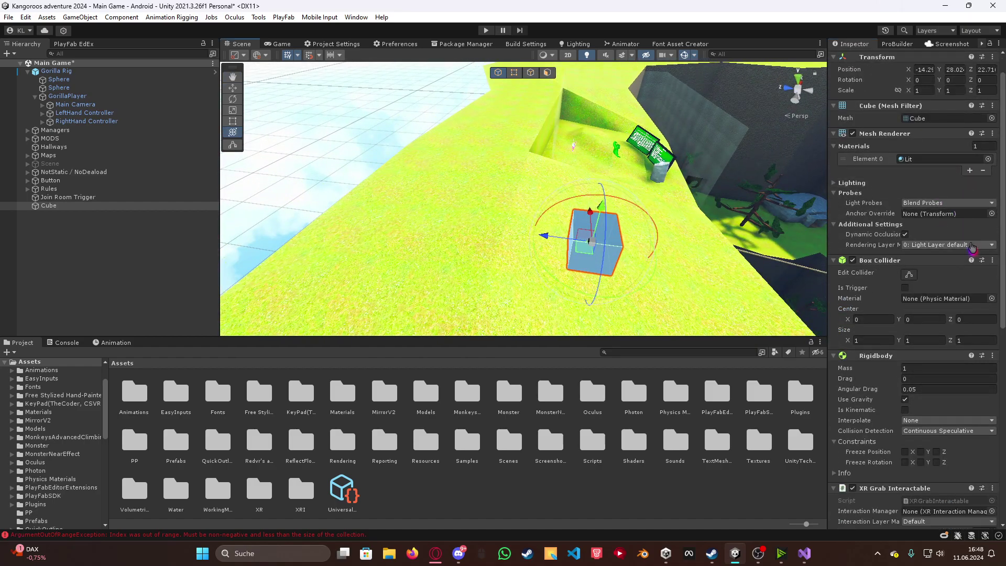
{"action": "scroll", "coordinate": [972, 244], "scroll_direction": "down", "scroll_amount": 3}
{"action": "scroll", "coordinate": [972, 243], "scroll_direction": "down", "scroll_amount": 3}
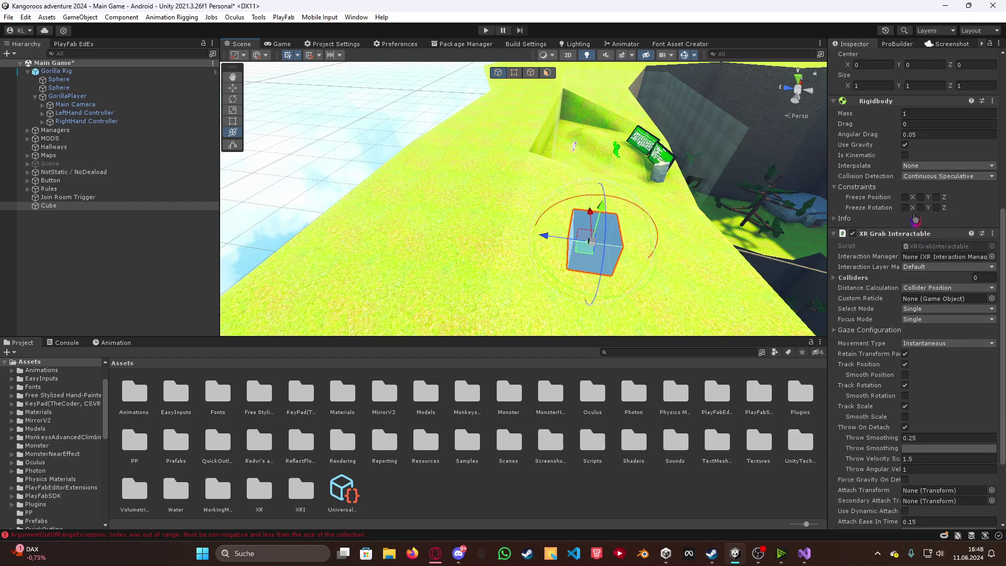
{"action": "scroll", "coordinate": [916, 219], "scroll_direction": "down", "scroll_amount": 3}
{"action": "scroll", "coordinate": [950, 219], "scroll_direction": "up", "scroll_amount": 2}
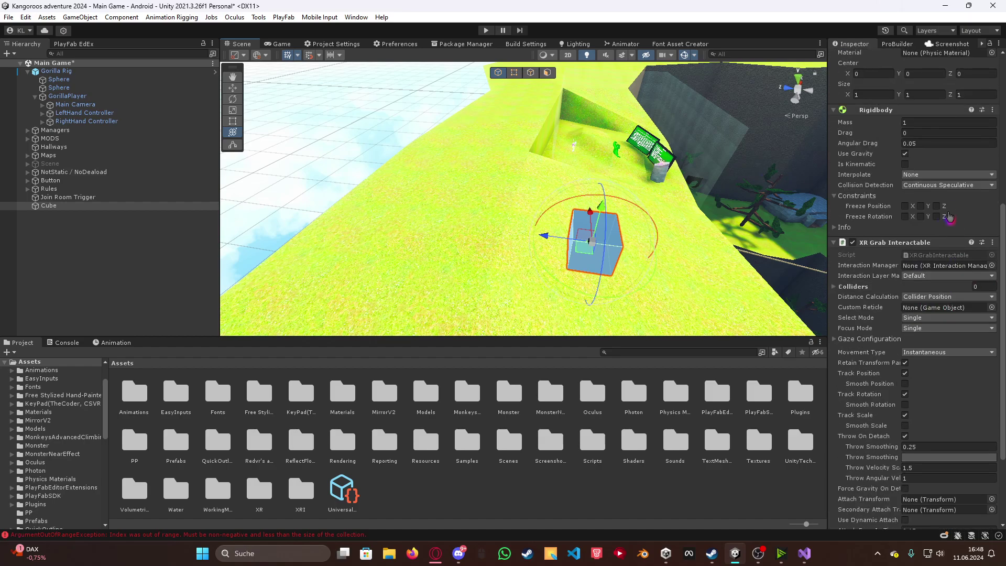
{"action": "left_click", "coordinate": [855, 286]}
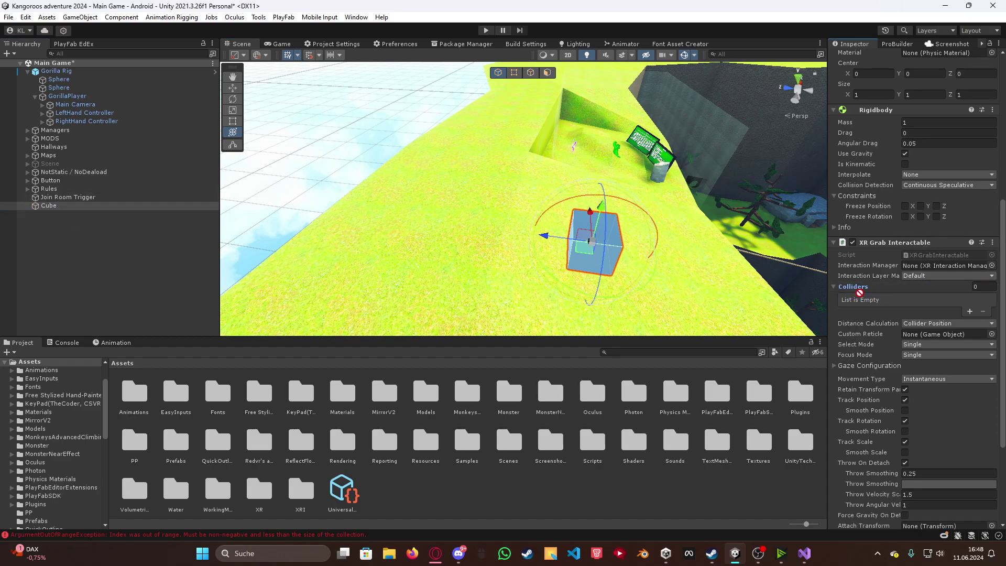
{"action": "left_click_drag", "start_coordinate": [859, 289], "coordinate": [865, 288]}
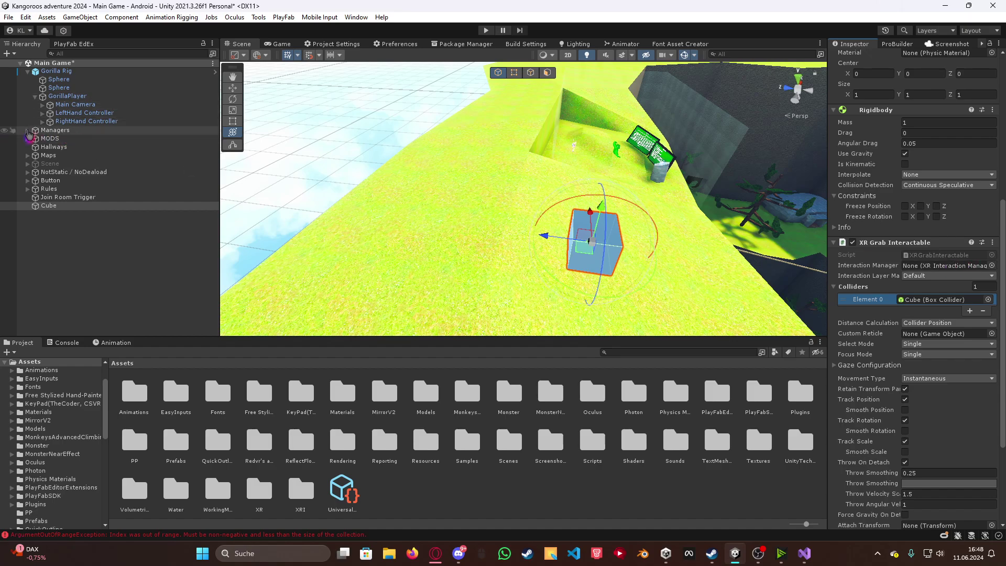
Set the grab interactable's Interaction Manager to XR Interaction Manager and fold the Mesh Renderer and grab panels.
{"action": "left_click", "coordinate": [991, 265]}
{"action": "left_click", "coordinate": [868, 299]}
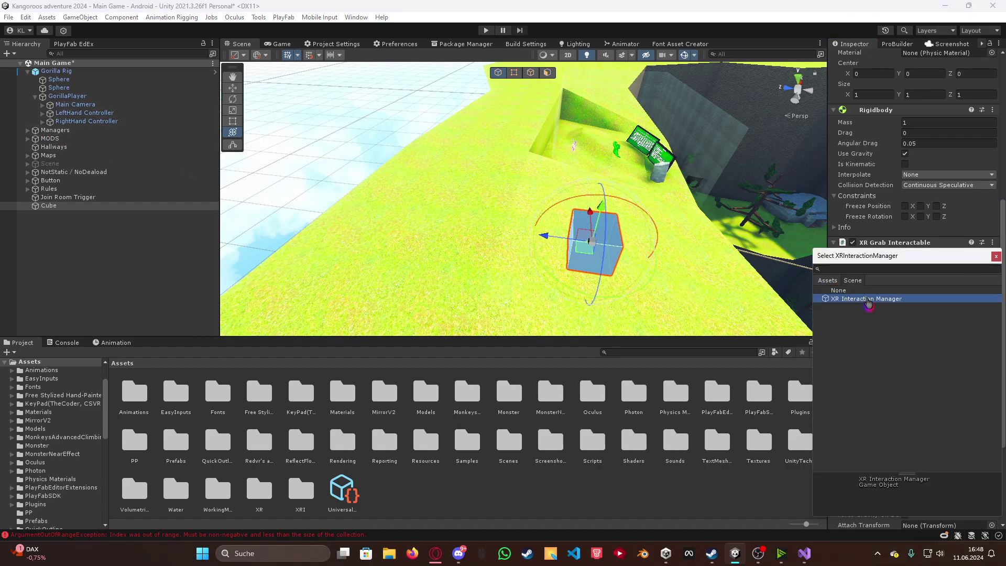
{"action": "double_click", "coordinate": [868, 301]}
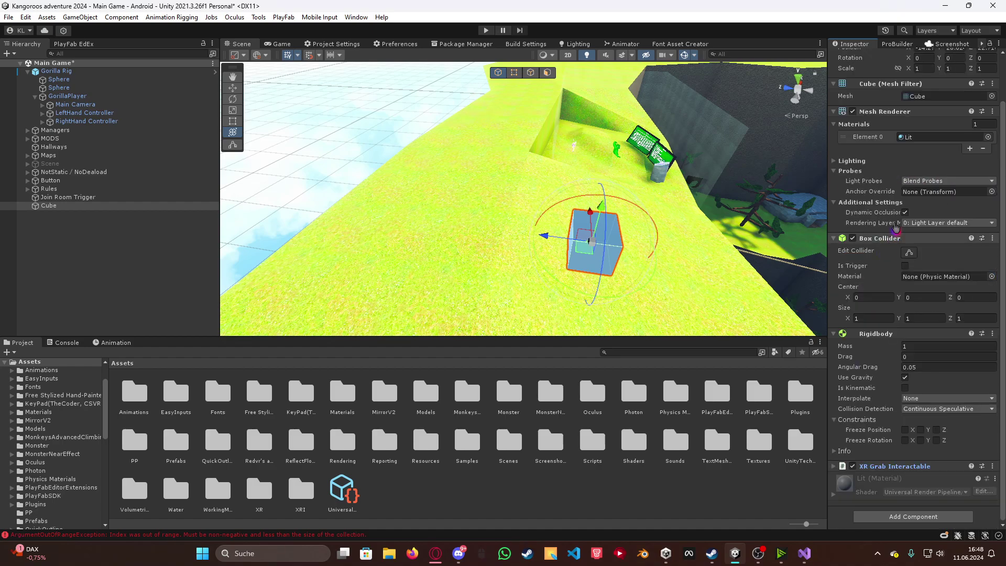
{"action": "left_click", "coordinate": [856, 246]}
{"action": "scroll", "coordinate": [886, 240], "scroll_direction": "up", "scroll_amount": 4}
{"action": "left_click", "coordinate": [880, 161]}
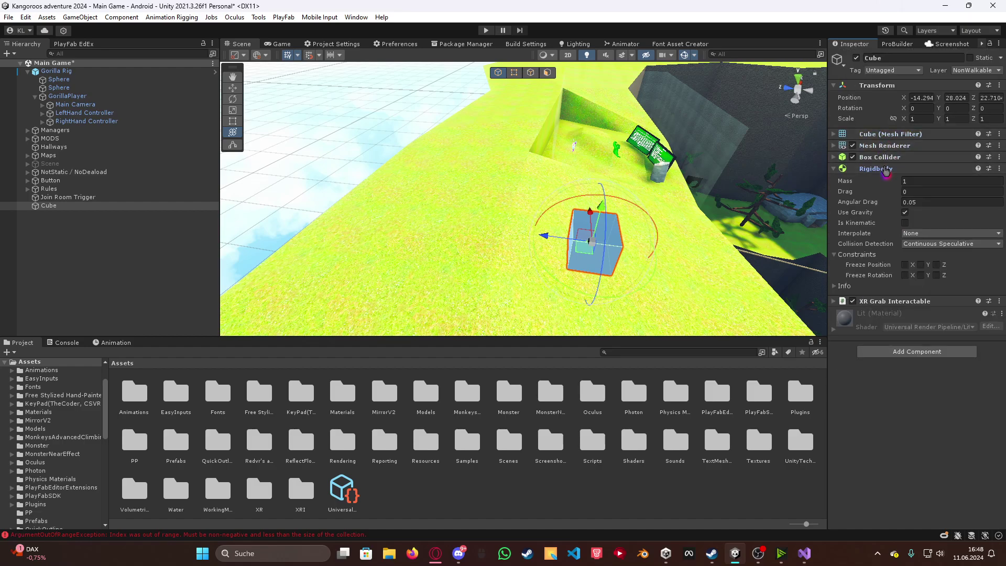
Collapse the Rigidbody panel and add a Photon View component to the Cube.
{"action": "left_click", "coordinate": [876, 169]}
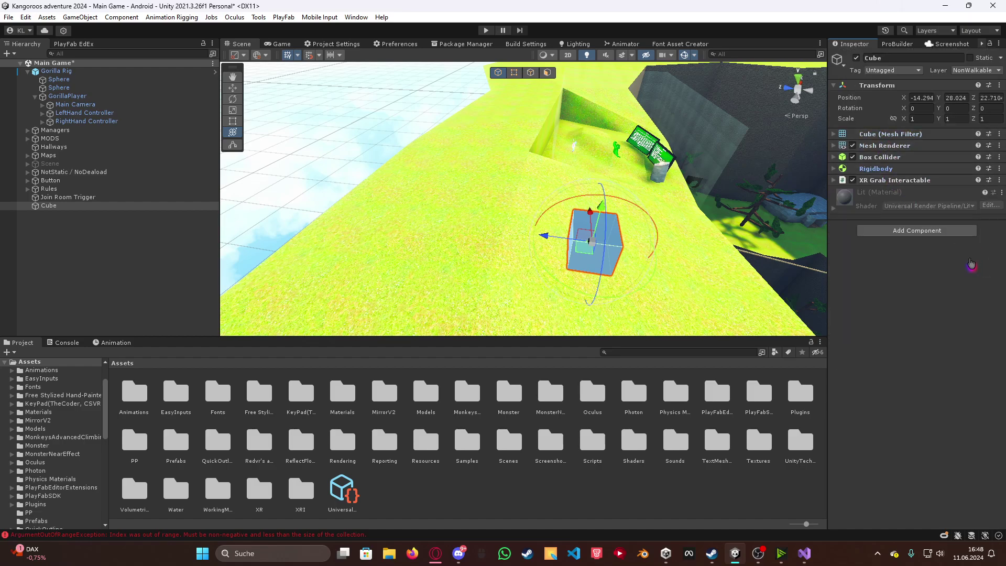
{"action": "left_click", "coordinate": [941, 231]}
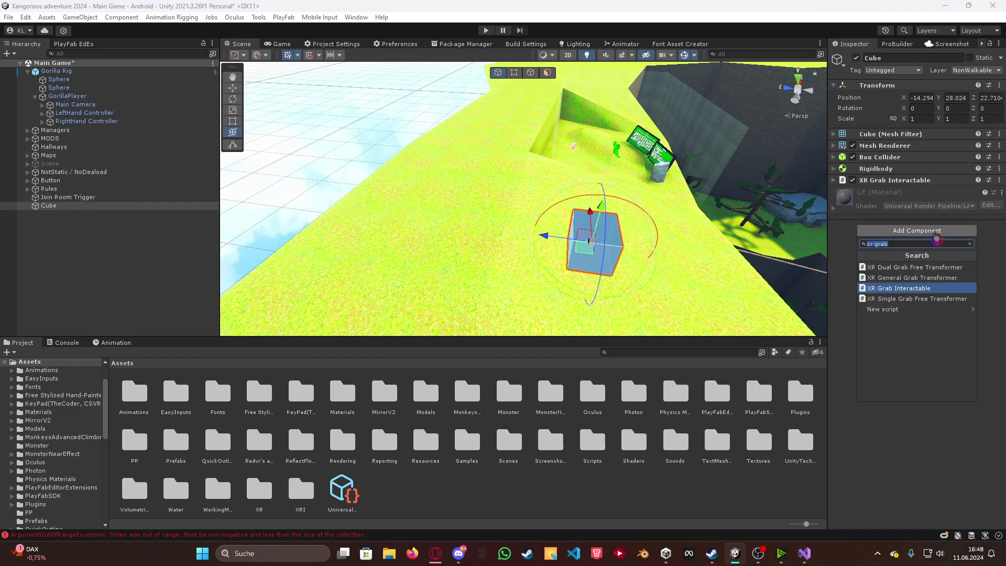
{"action": "type", "text": "photo"}
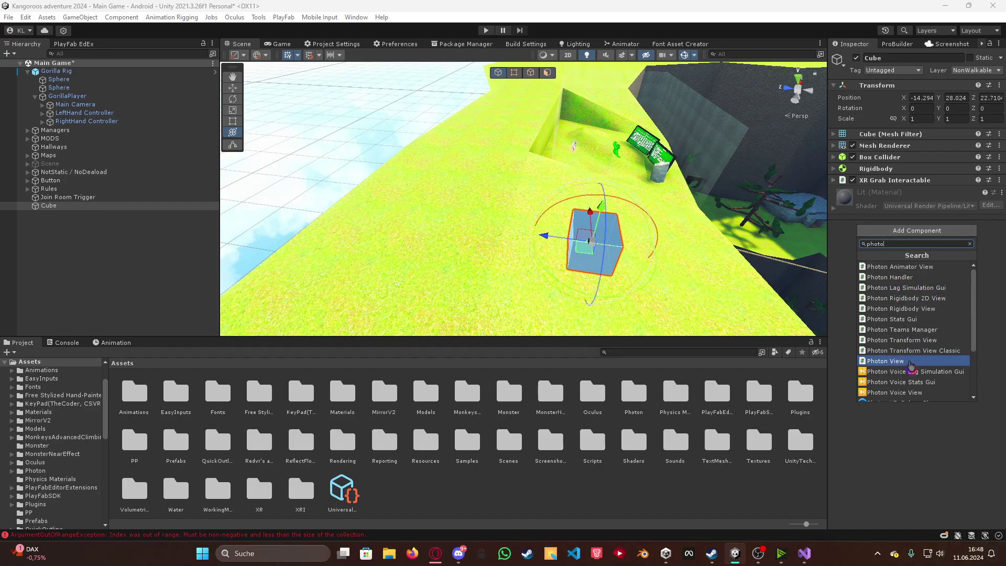
{"action": "left_click", "coordinate": [909, 362]}
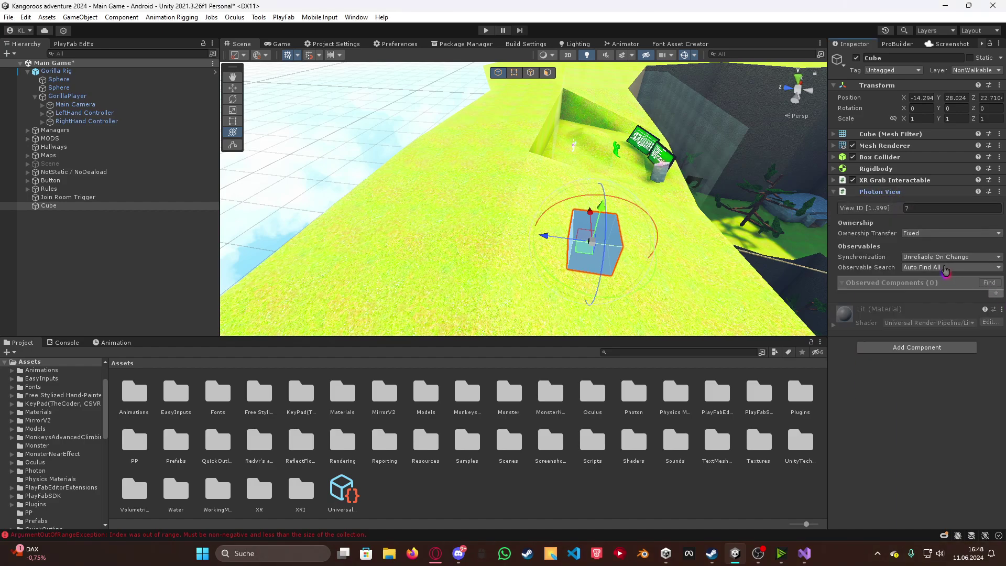
Set Photon View synchronization to Reliable Delta Compressed and ownership transfer to Takeover.
{"action": "left_click", "coordinate": [969, 259]}
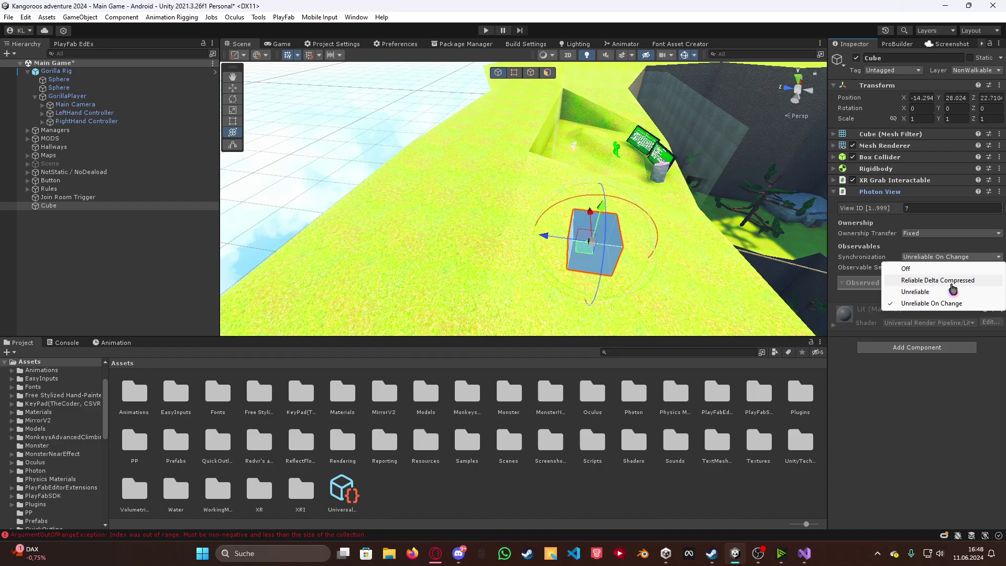
{"action": "left_click", "coordinate": [983, 283]}
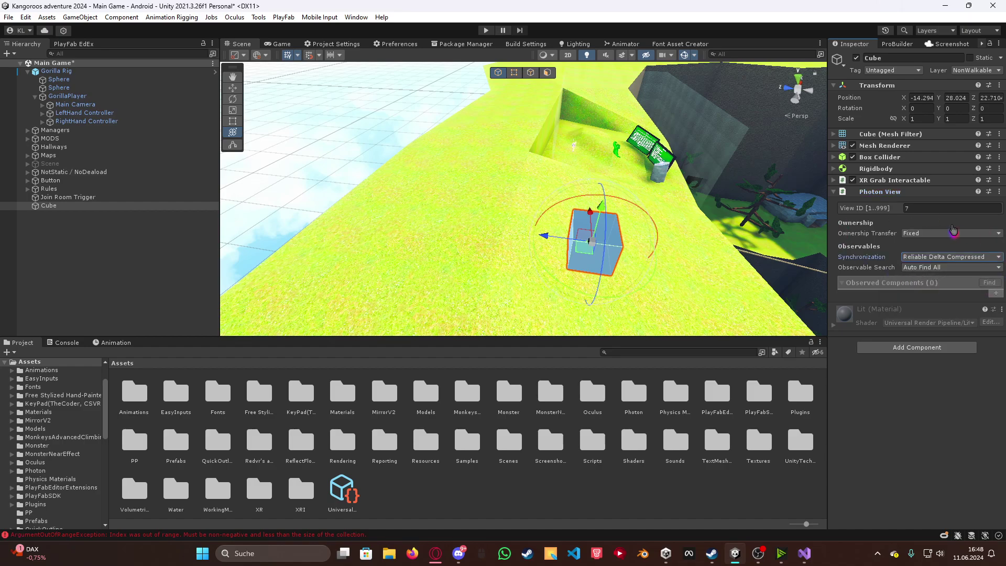
{"action": "left_click", "coordinate": [924, 234]}
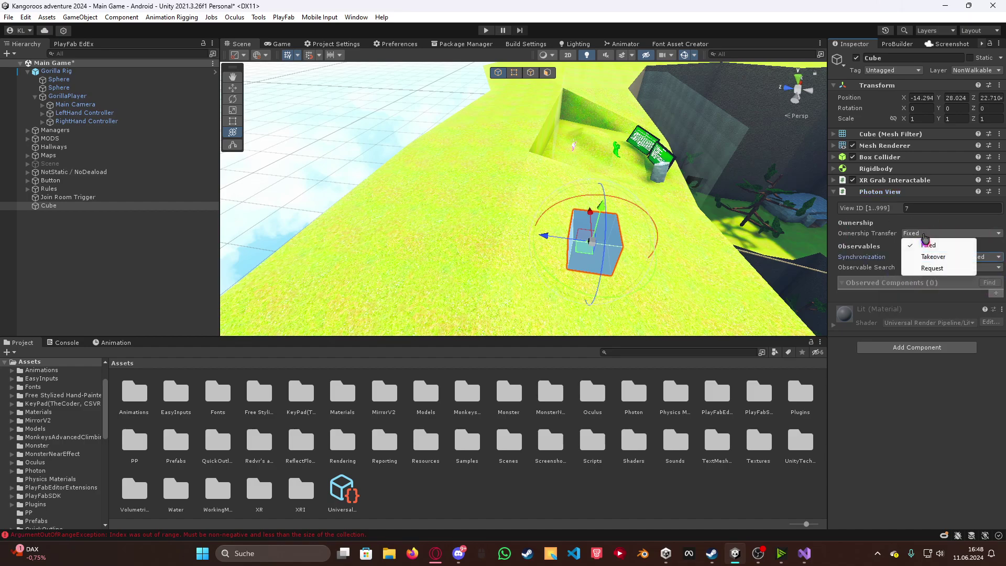
{"action": "left_click", "coordinate": [937, 257]}
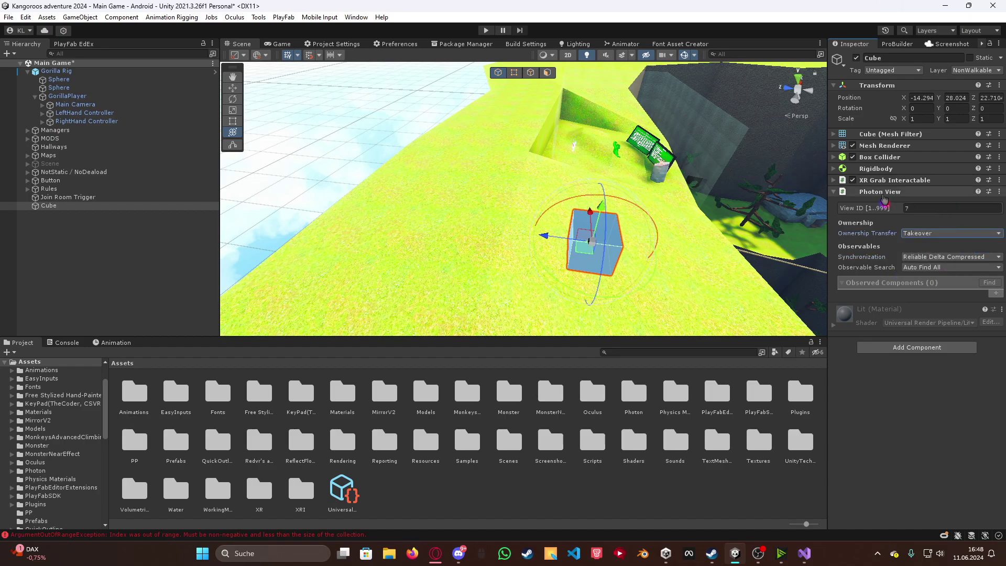
Add a Photon Transform View to the Cube and expand its sync options, collapsing Photon View.
{"action": "left_click", "coordinate": [906, 349]}
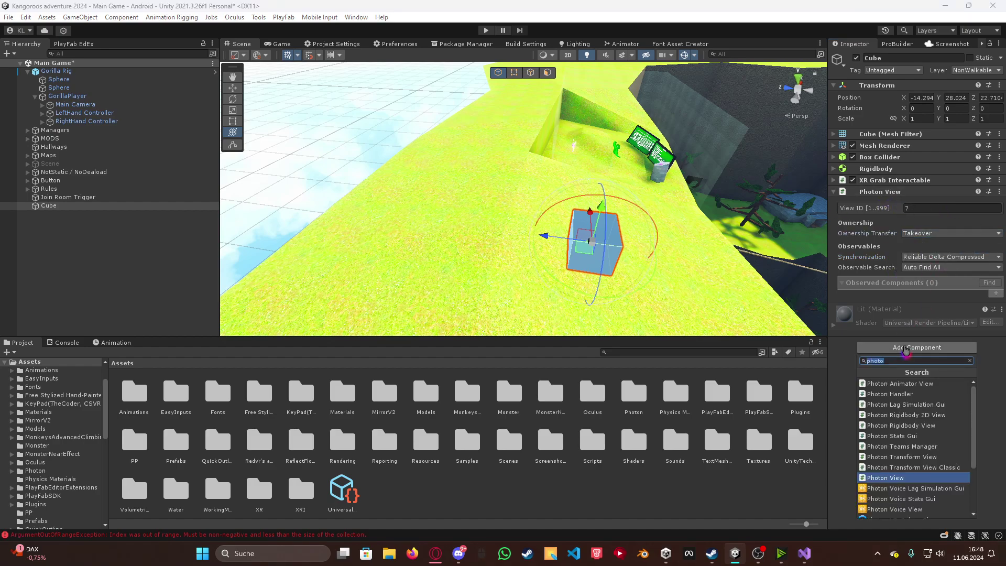
{"action": "type", "text": "t"}
{"action": "key", "text": "BackSpace"}
{"action": "type", "text": "phot"}
{"action": "type", "text": "ransform"}
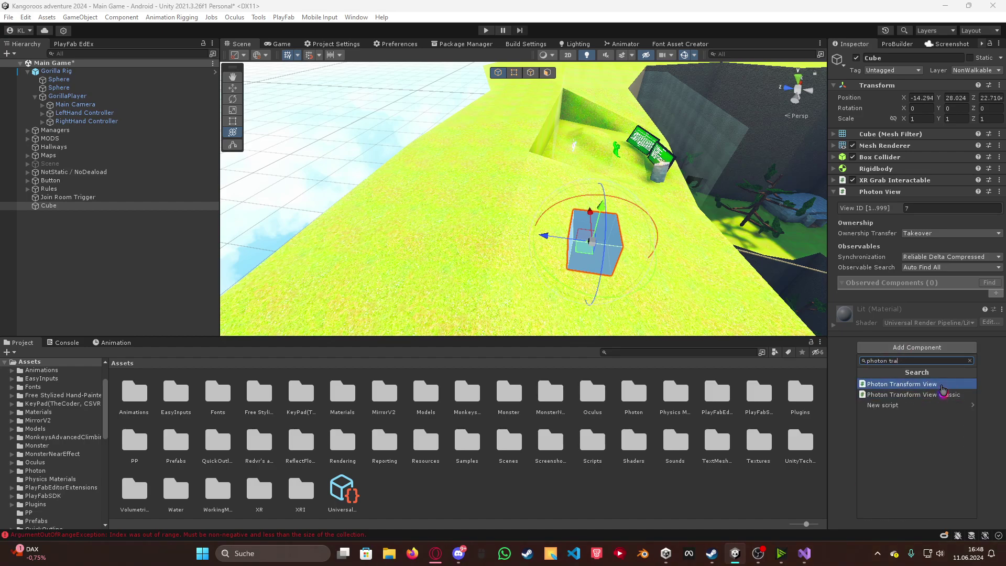
{"action": "key", "text": "Return"}
{"action": "left_click", "coordinate": [879, 319]}
{"action": "left_click", "coordinate": [888, 192]}
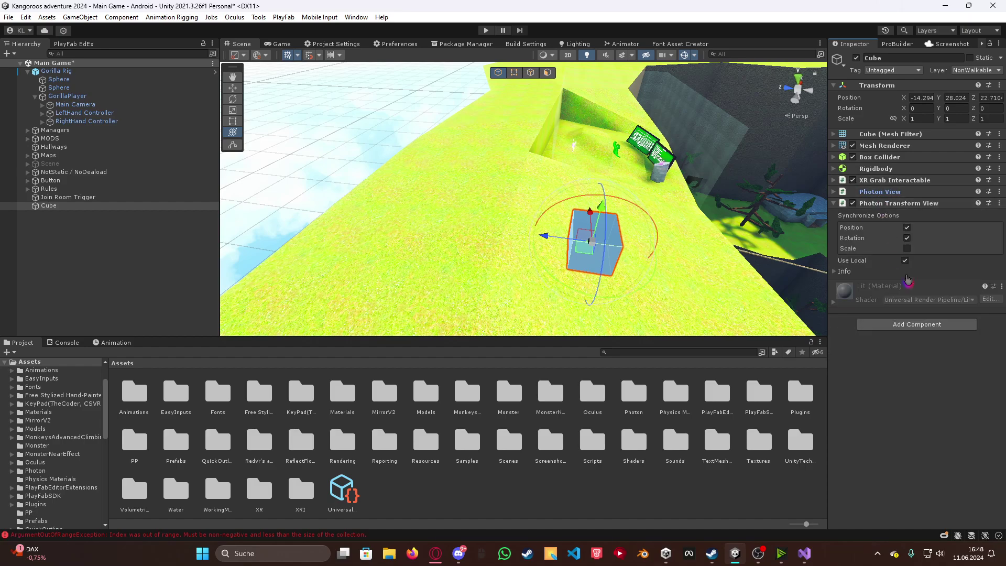
{"action": "mouse_move", "coordinate": [679, 285]}
{"action": "left_mouse_down", "text": "alt"}
{"action": "mouse_move", "coordinate": [584, 196]}
{"action": "mouse_move", "coordinate": [583, 183]}
{"action": "mouse_move", "coordinate": [470, 267]}
{"action": "left_mouse_up", "text": "alt"}
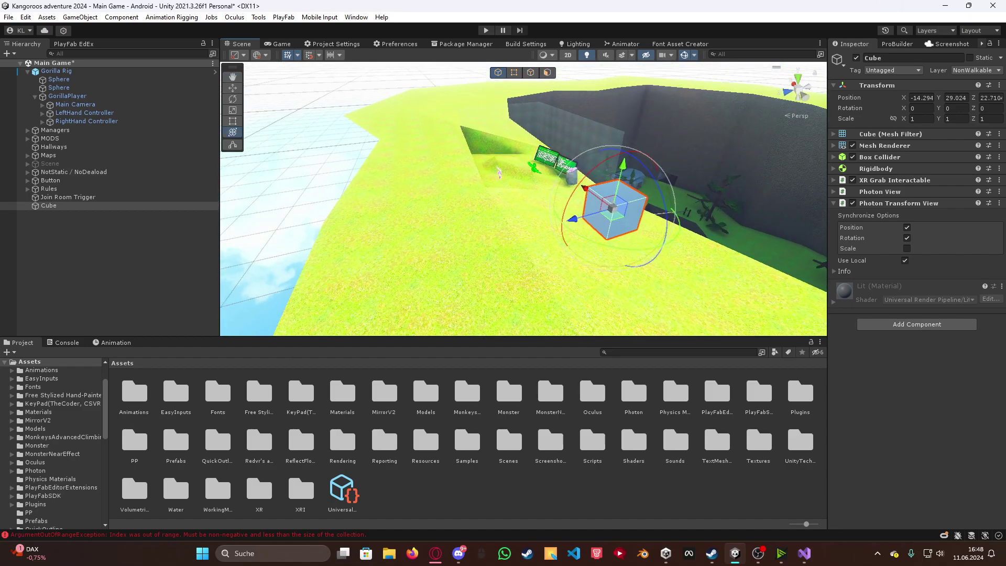
Switch to Discord and view the Keos Coding Keros report-glitches channel.
{"action": "left_click", "coordinate": [457, 553]}
{"action": "scroll", "coordinate": [88, 143], "scroll_direction": "up", "scroll_amount": 3}
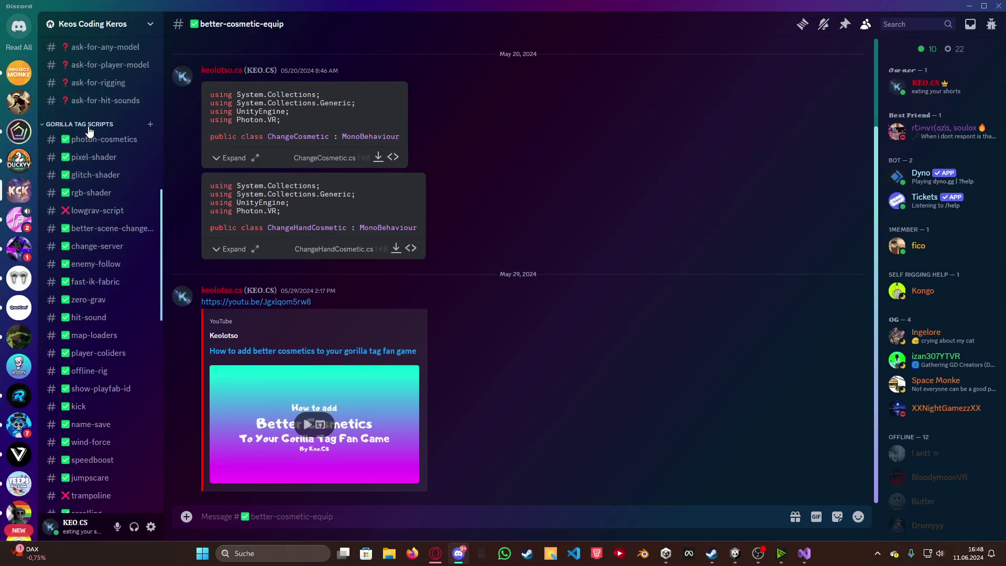
{"action": "scroll", "coordinate": [89, 143], "scroll_direction": "up", "scroll_amount": 3}
{"action": "scroll", "coordinate": [89, 143], "scroll_direction": "down", "scroll_amount": 5}
{"action": "scroll", "coordinate": [88, 158], "scroll_direction": "down", "scroll_amount": 5}
{"action": "scroll", "coordinate": [89, 180], "scroll_direction": "up", "scroll_amount": 1}
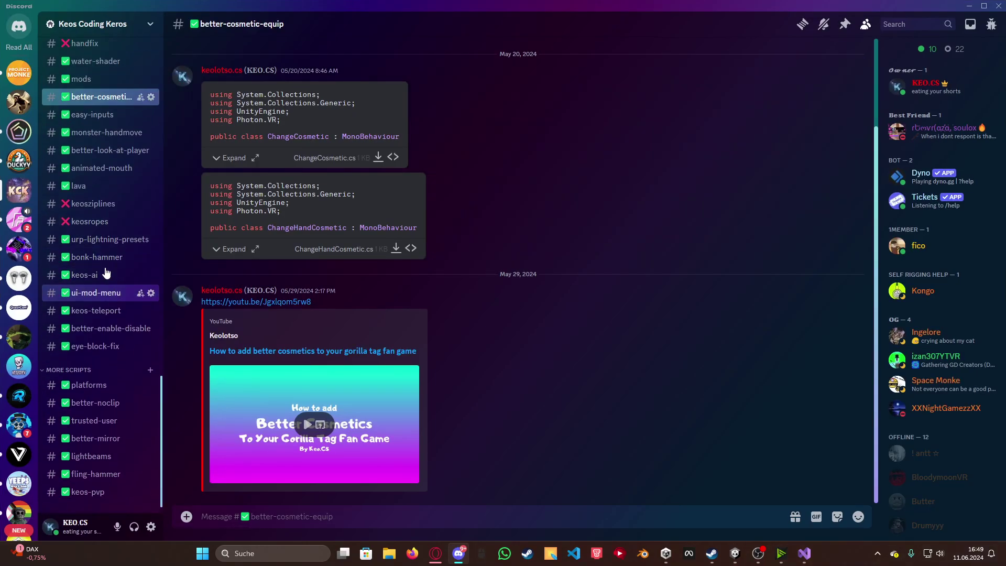
{"action": "scroll", "coordinate": [91, 190], "scroll_direction": "up", "scroll_amount": 5}
{"action": "scroll", "coordinate": [943, 299], "scroll_direction": "down", "scroll_amount": 3}
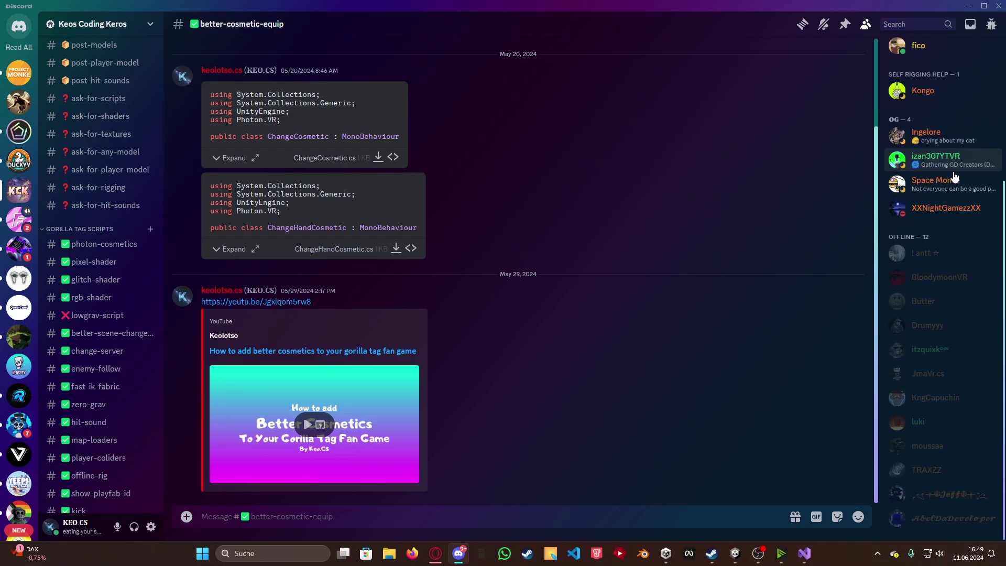
{"action": "scroll", "coordinate": [956, 314], "scroll_direction": "up", "scroll_amount": 2}
{"action": "scroll", "coordinate": [956, 315], "scroll_direction": "up", "scroll_amount": 2}
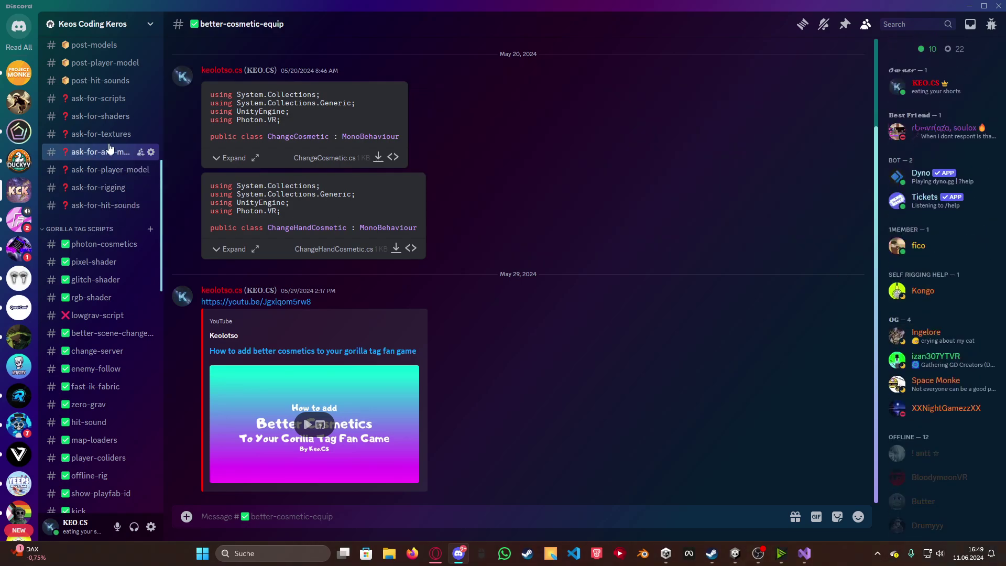
{"action": "scroll", "coordinate": [146, 157], "scroll_direction": "up", "scroll_amount": 5}
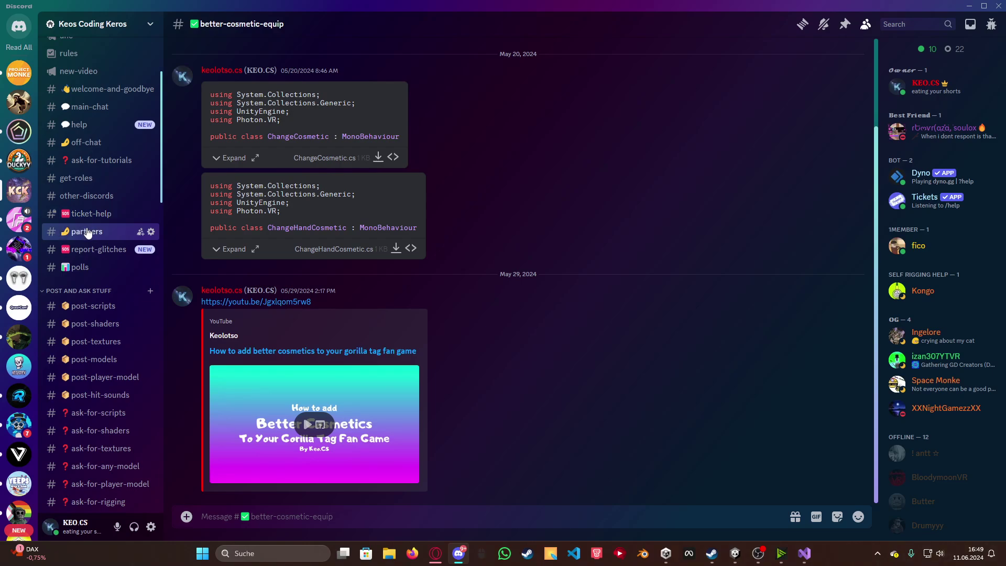
{"action": "scroll", "coordinate": [78, 228], "scroll_direction": "up", "scroll_amount": 3}
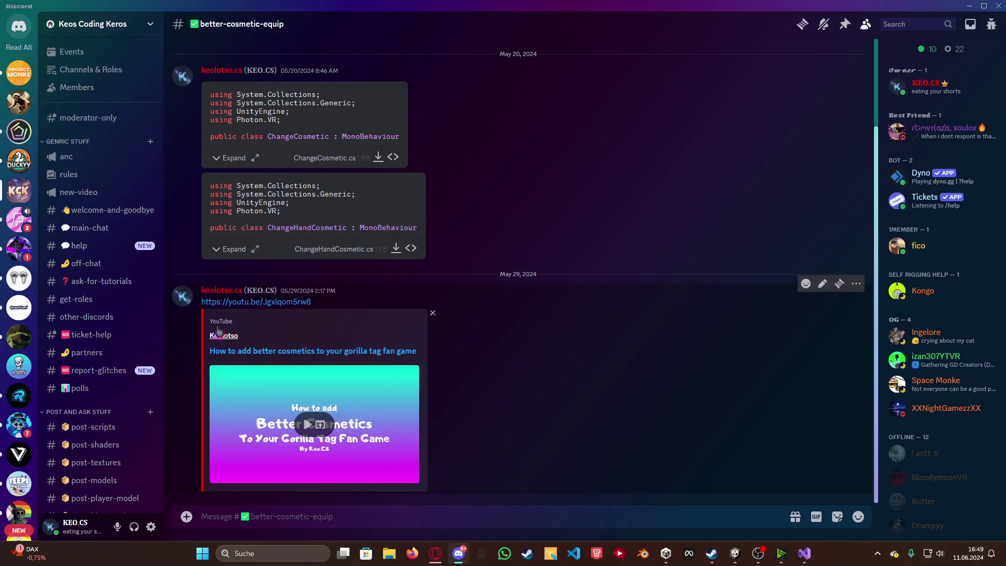
{"action": "left_click", "coordinate": [94, 372]}
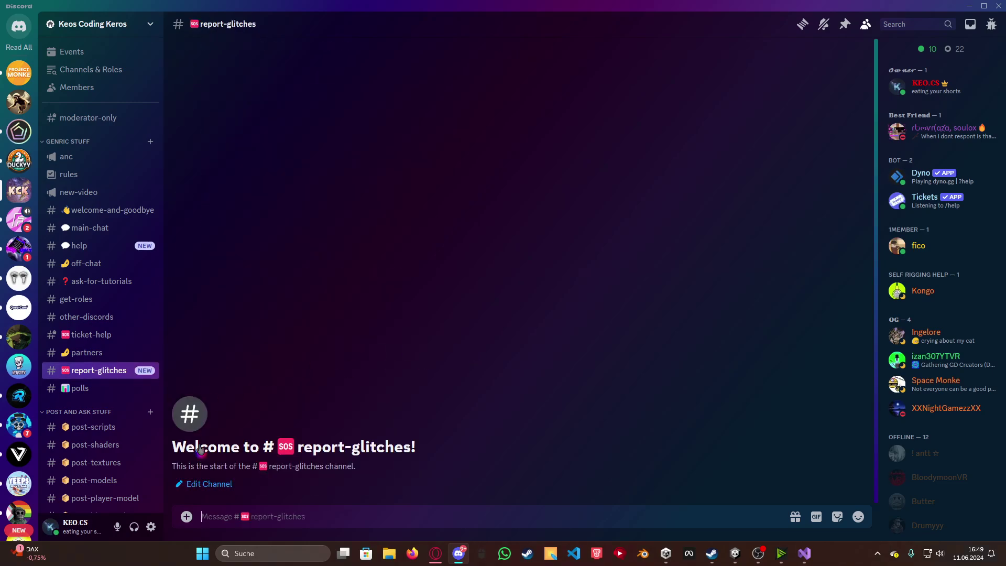
Minimize Discord and look around the cube in Unity's Main Game Scene view.
{"action": "left_click", "coordinate": [968, 6]}
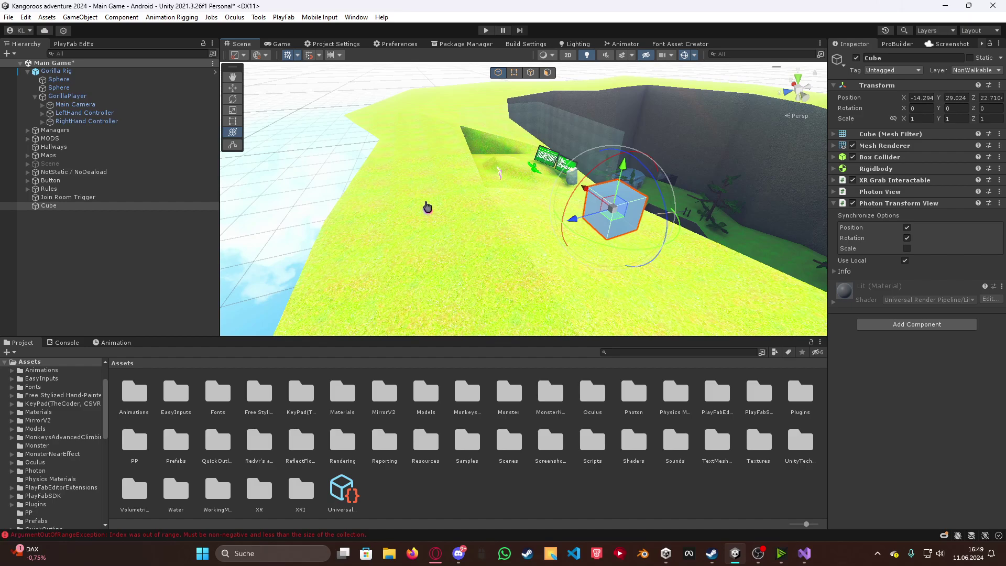
{"action": "mouse_move", "coordinate": [429, 209]}
{"action": "right_mouse_down"}
{"action": "mouse_move", "coordinate": [535, 160]}
{"action": "mouse_move", "coordinate": [553, 207]}
{"action": "right_mouse_up"}
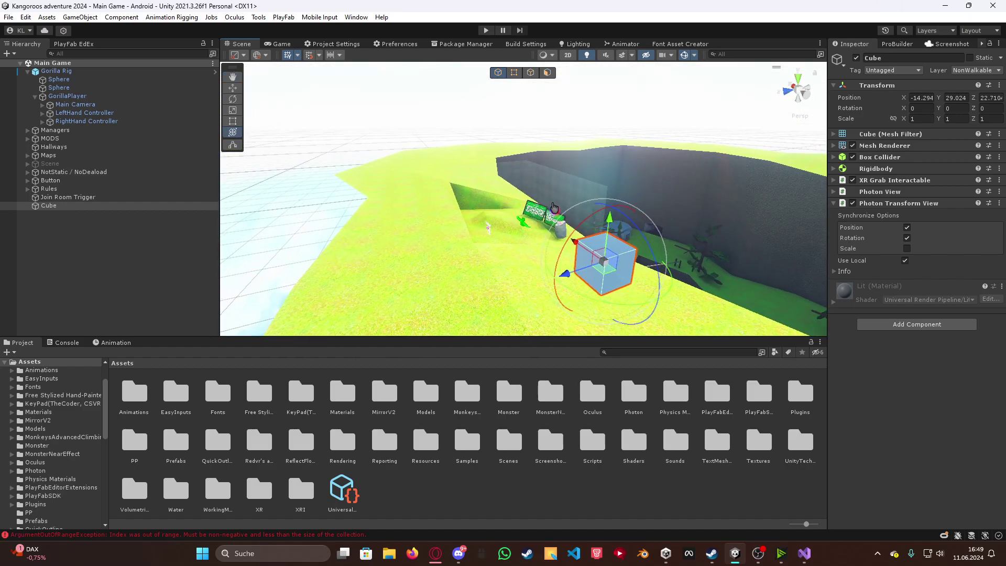